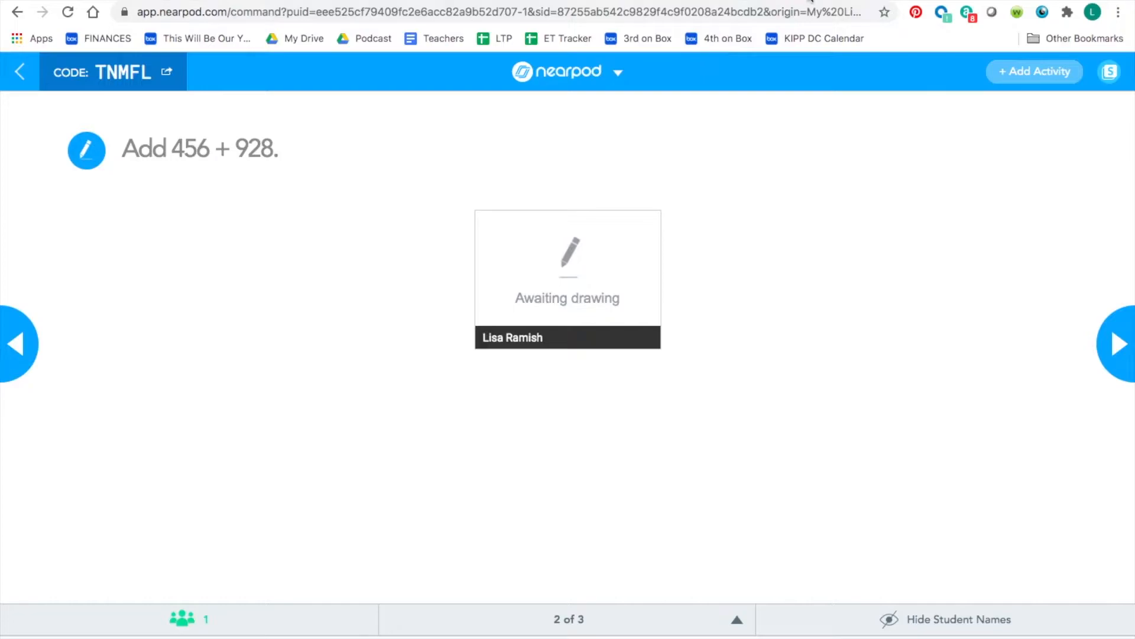
Step: Switch to the student view and handwrite 456 on the drawing canvas for the addition problem
left_click(810, 0)
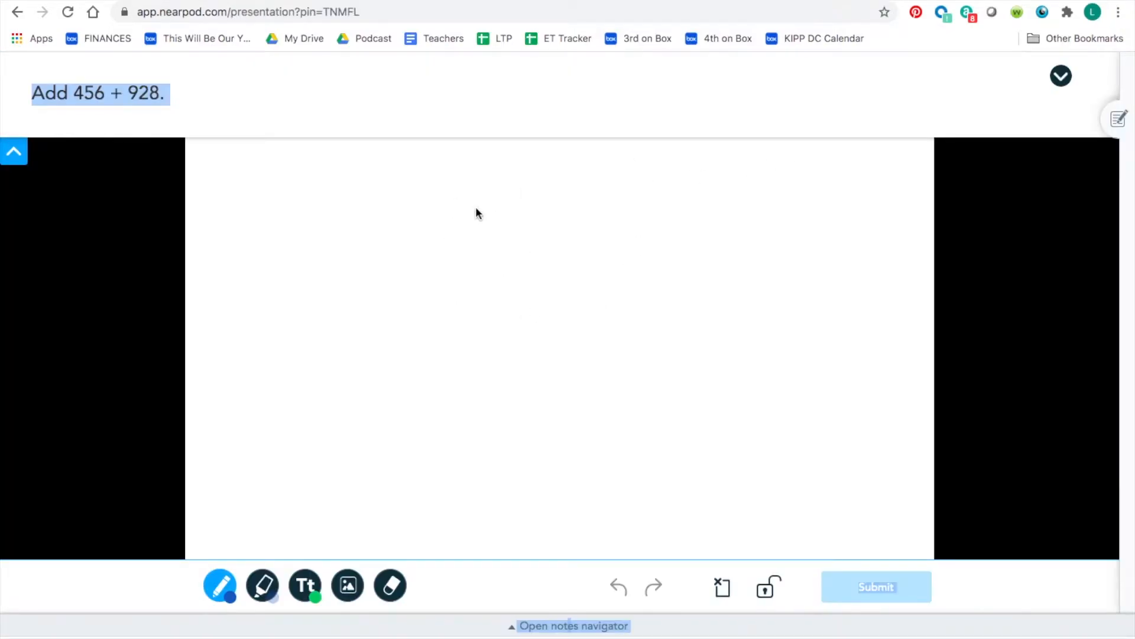
mouse_move(469, 207)
left_mouse_down()
mouse_move(516, 223)
mouse_move(529, 253)
left_mouse_up()
left_click_drag(575, 208, 568, 247)
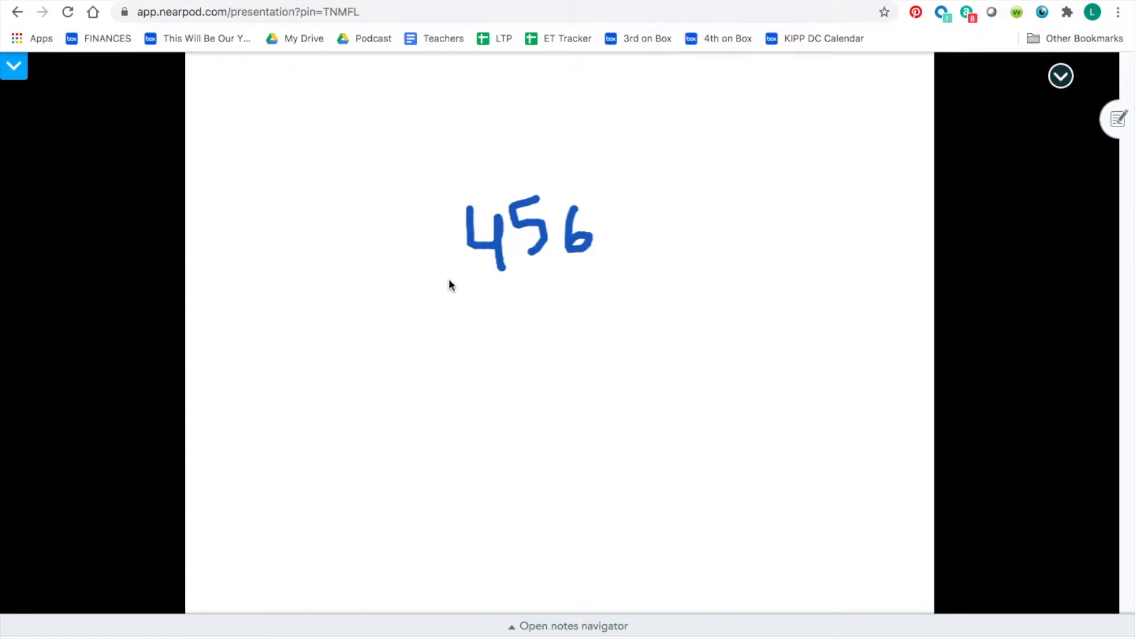
mouse_move(493, 300)
left_mouse_down()
mouse_move(490, 321)
mouse_move(547, 307)
mouse_move(537, 267)
left_mouse_up()
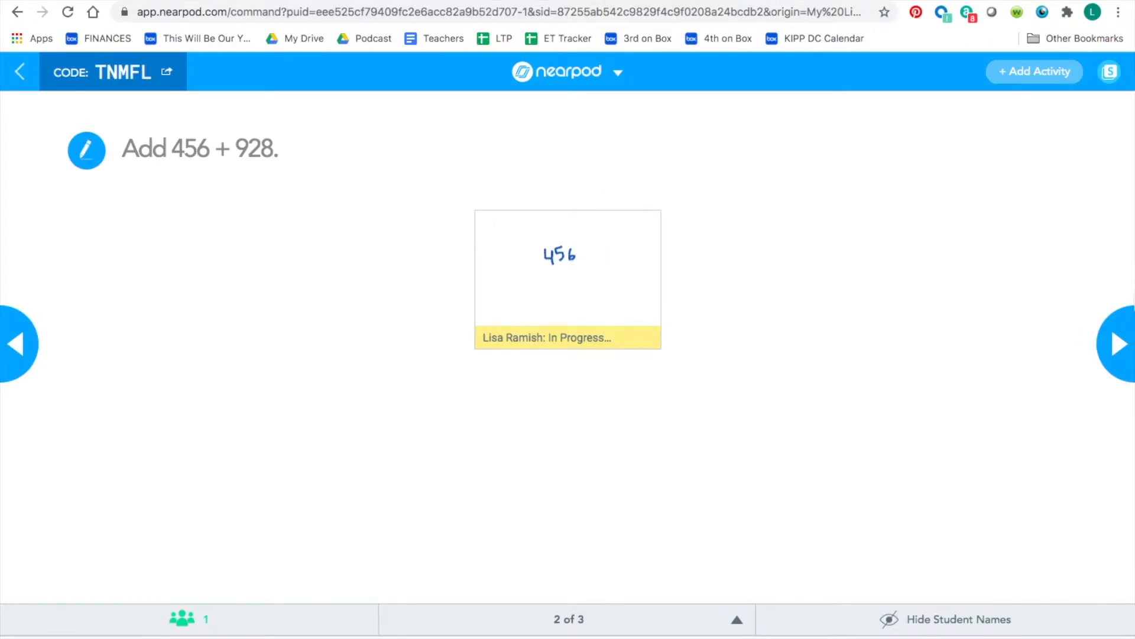
Step: Advance the live lesson to slide 3, the Blank Draw Slide, and check it in the student view
left_click(1118, 342)
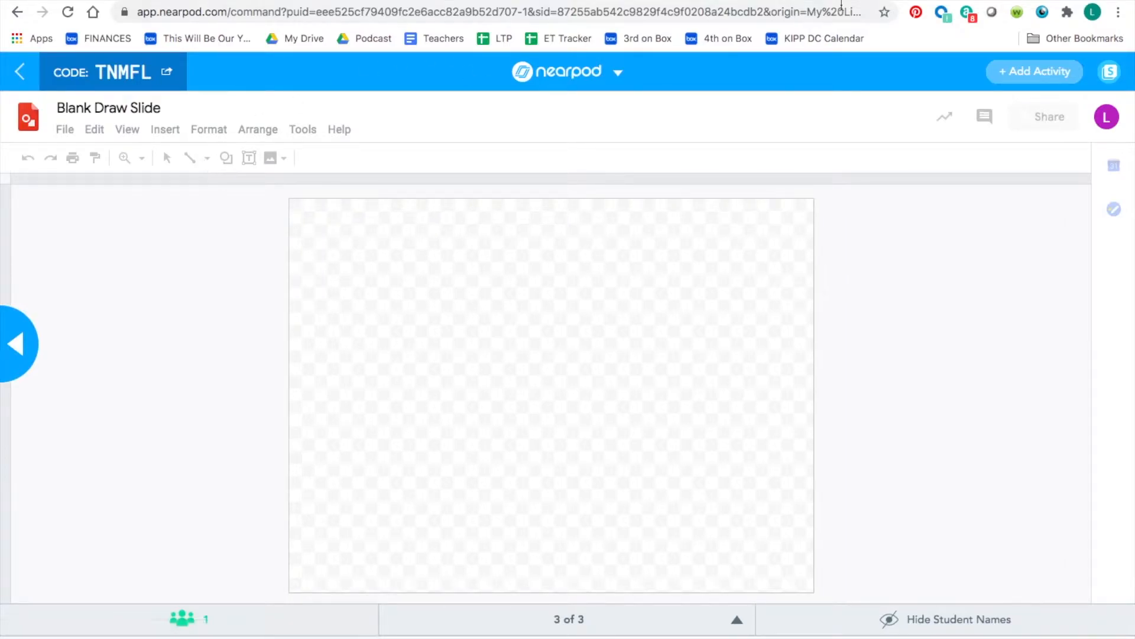
key("ctrl+Tab")
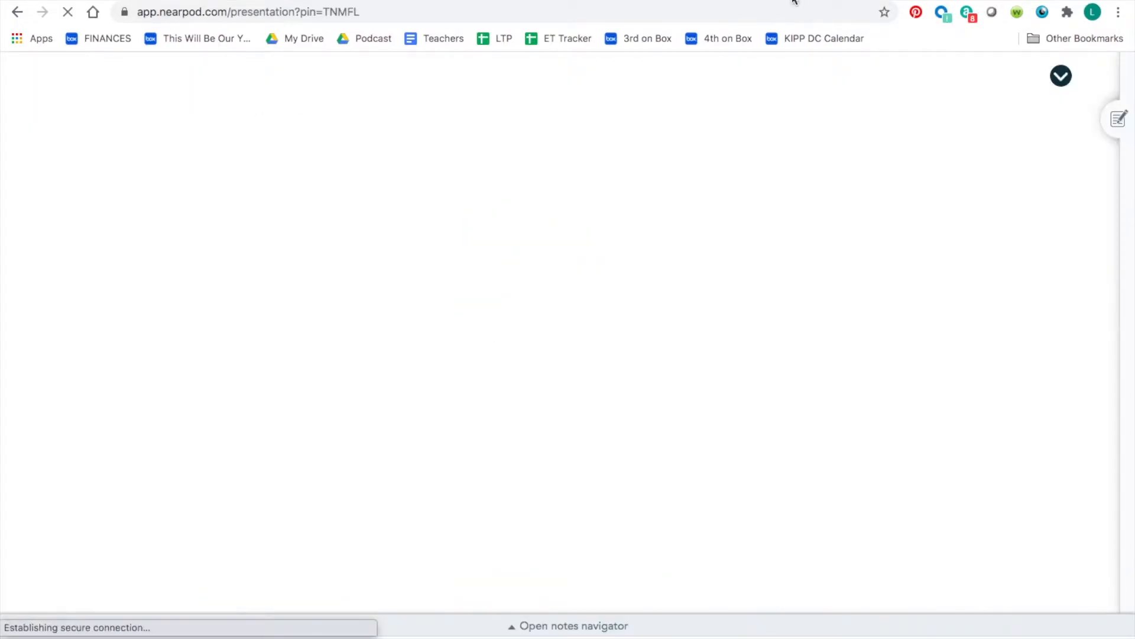
key("ctrl+shift+Tab")
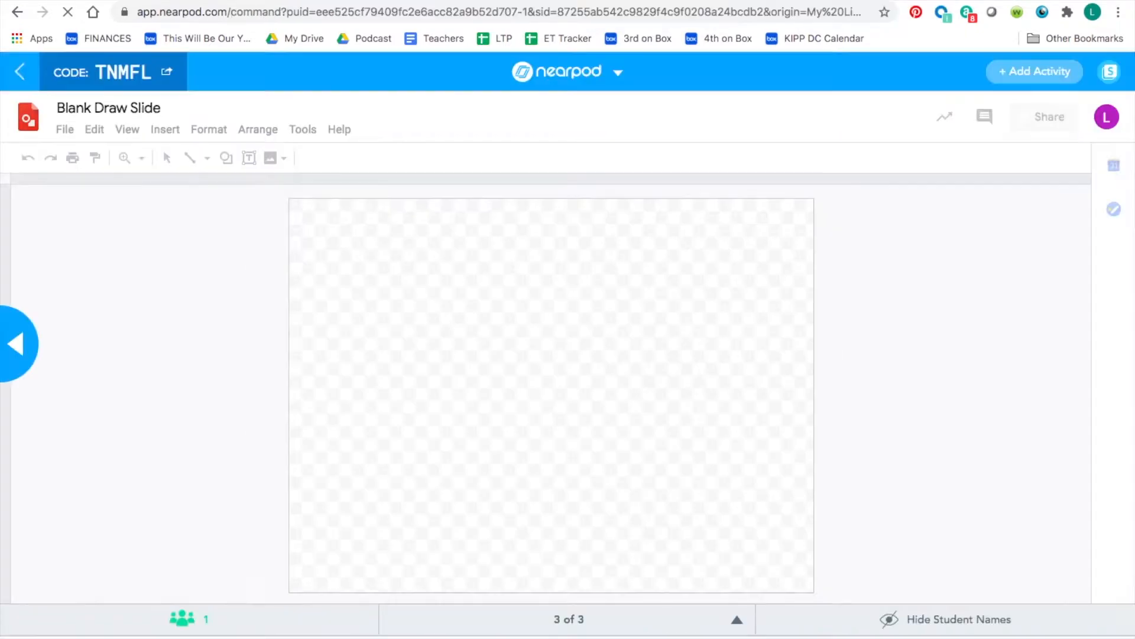
Step: Draw a freehand scribble across the upper middle of the blank drawing and check it in the student view
left_click(206, 160)
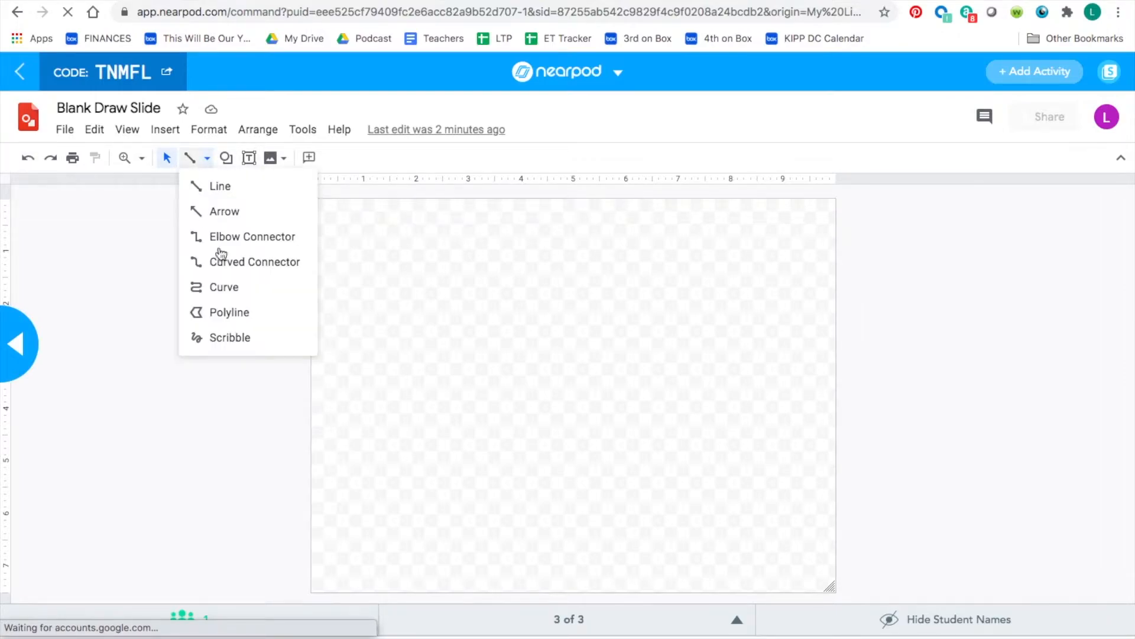
left_click(231, 338)
mouse_move(503, 296)
left_mouse_down()
mouse_move(624, 331)
mouse_move(683, 263)
left_mouse_up()
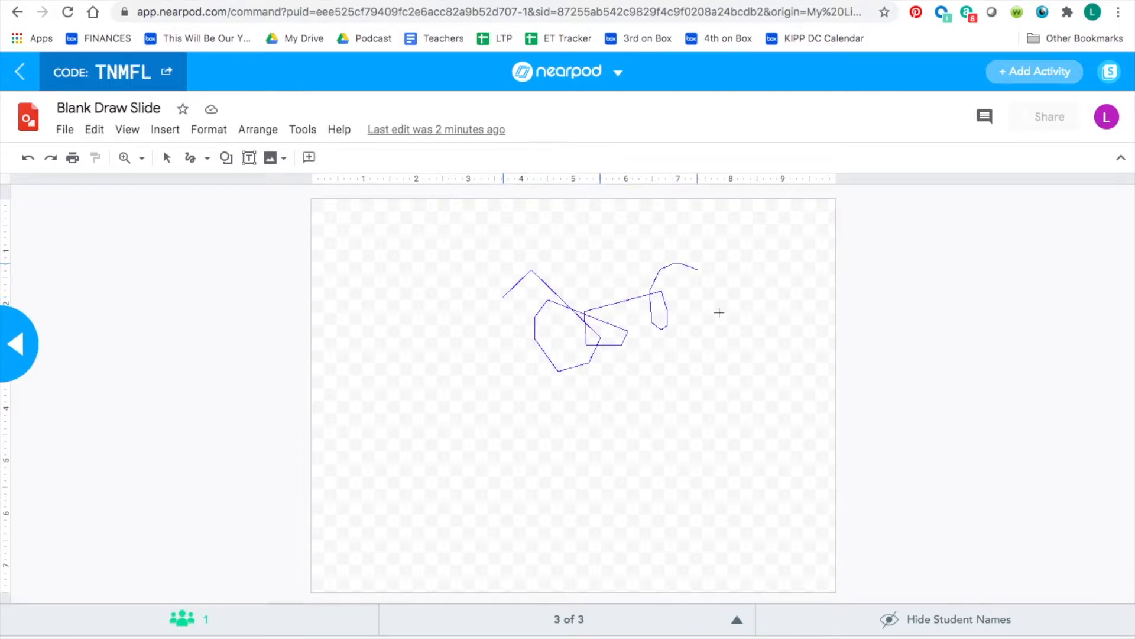
left_click(811, 0)
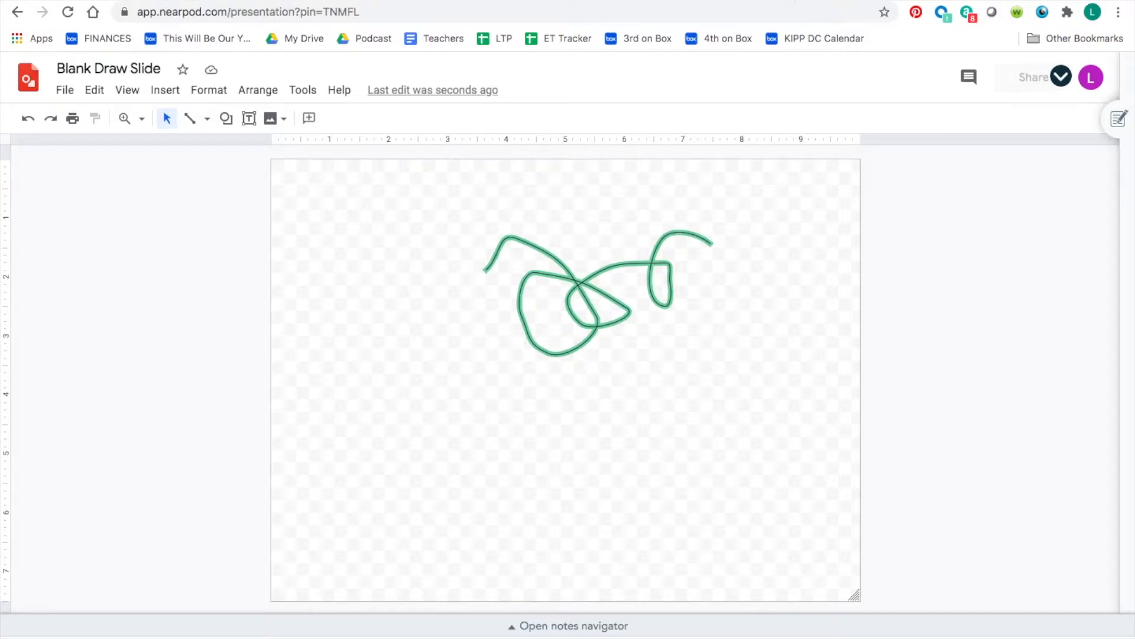
left_click(793, 0)
Step: Add the 3.1.2 ALL-IN-ONE lesson to the library from its link in the email draft and open it for editing
key("ctrl+Up")
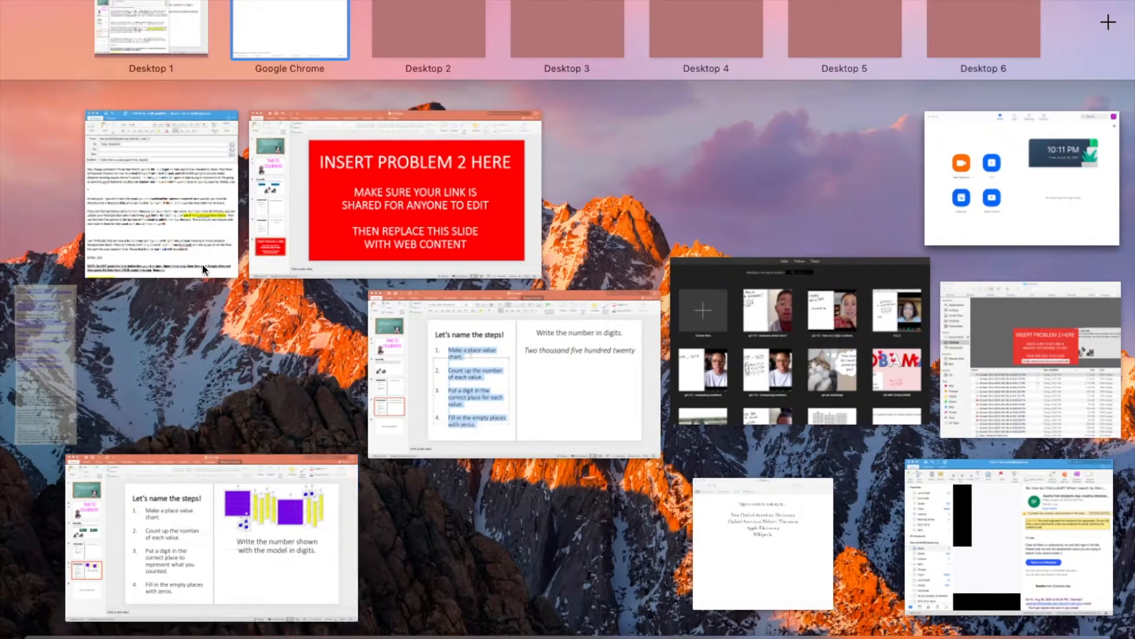
left_click(201, 232)
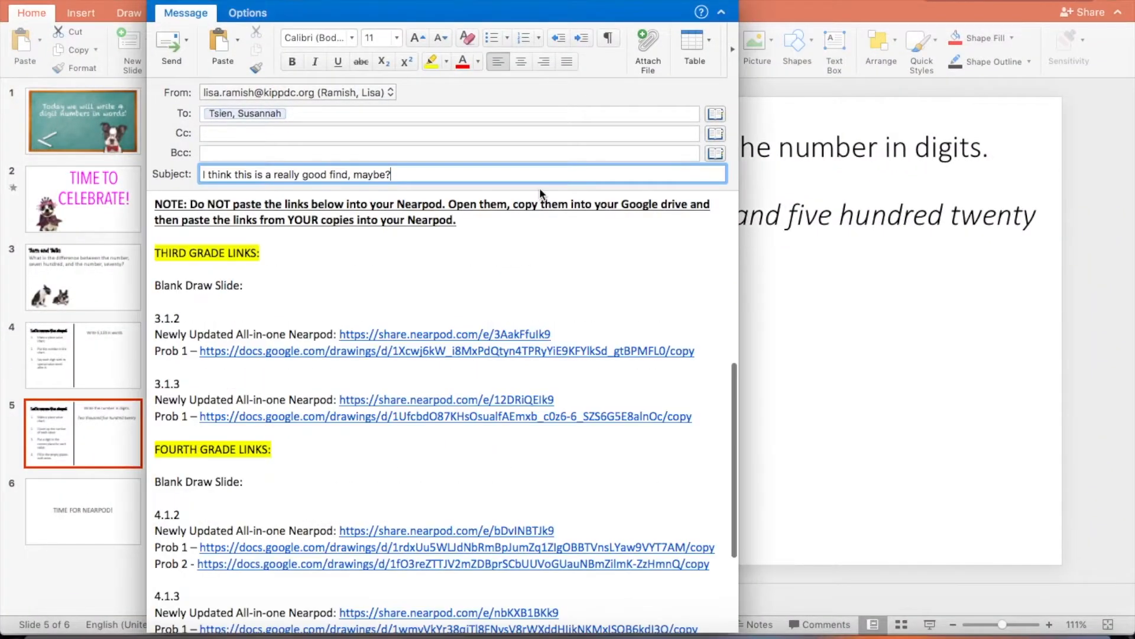
left_click(519, 335)
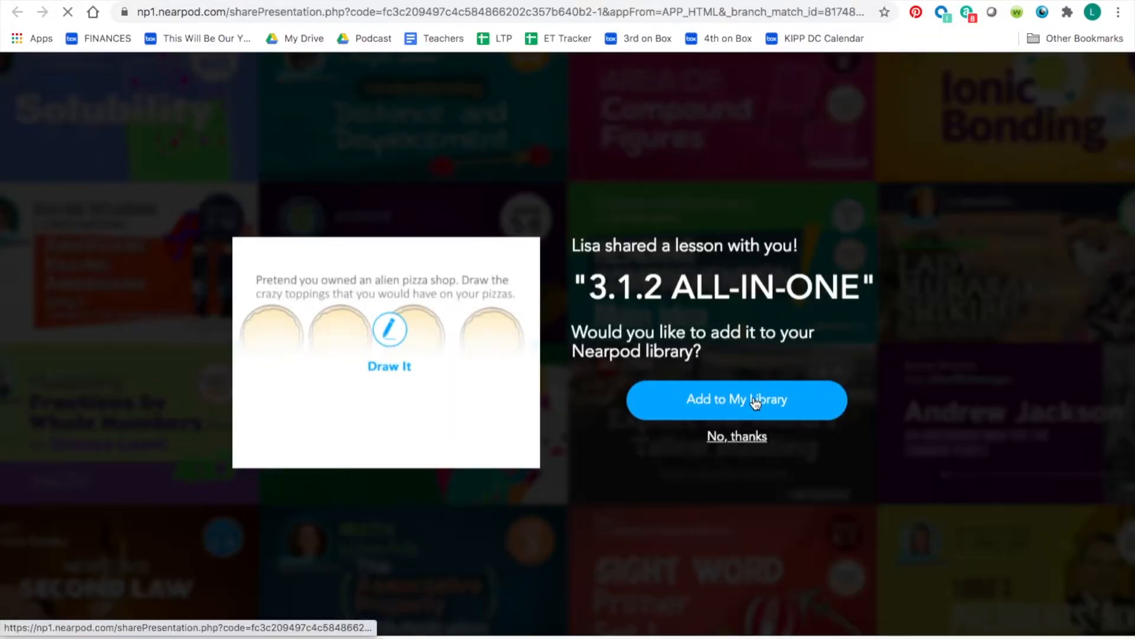
left_click(754, 402)
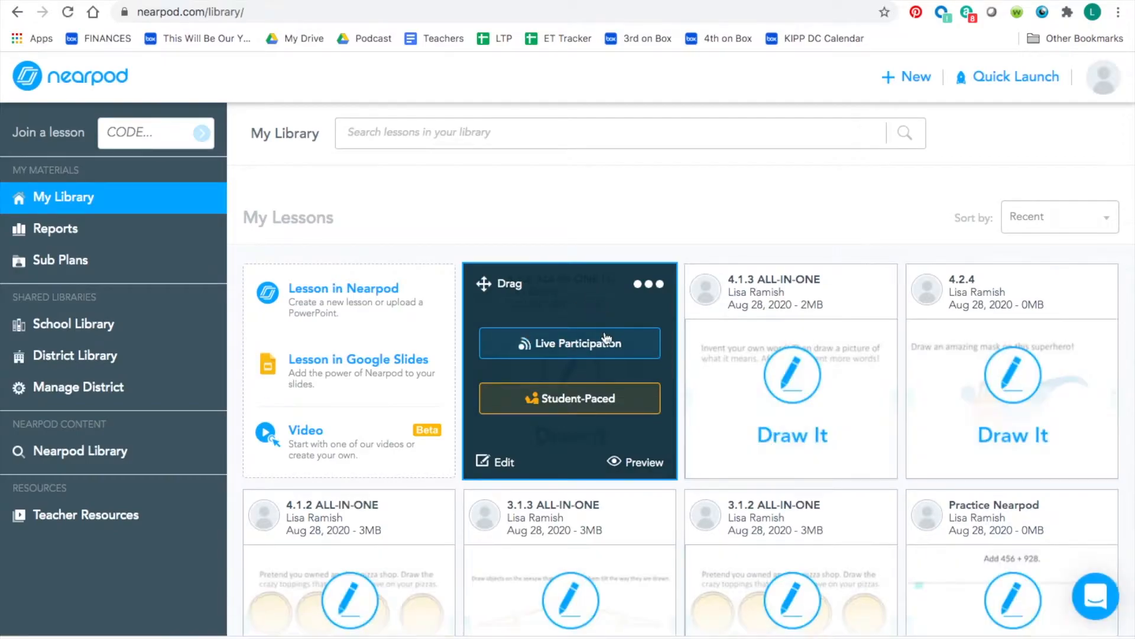
left_click(504, 463)
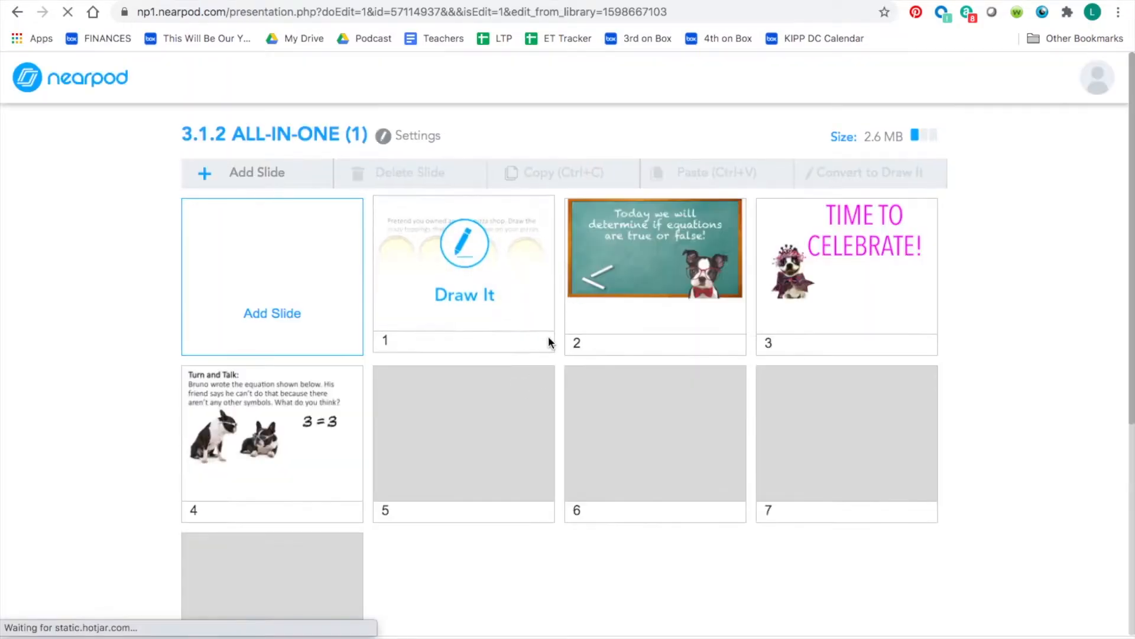
Step: Look through the lesson's slides, including the red placeholder slides and the Draw It problems
scroll(870, 379, "down", 2)
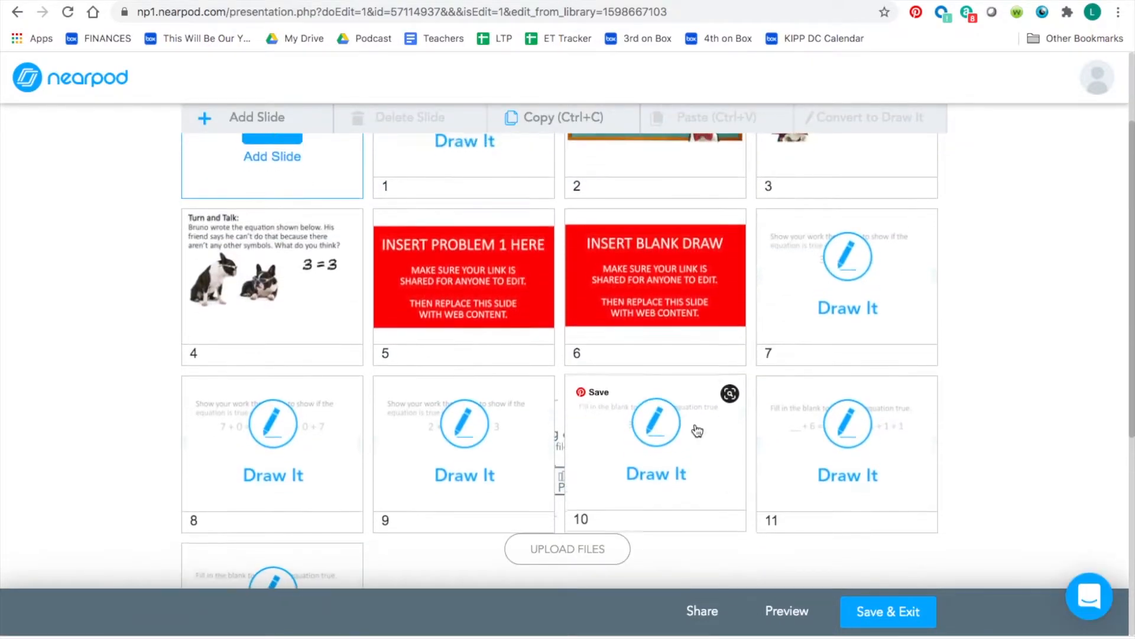
scroll(703, 441, "up", 3)
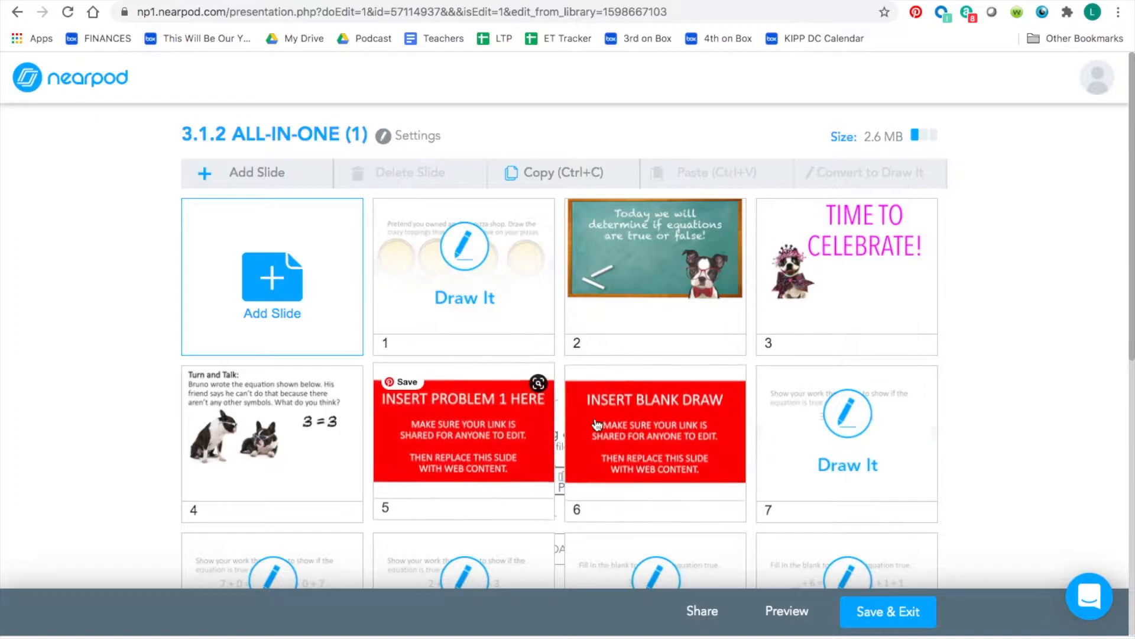
scroll(663, 416, "down", 4)
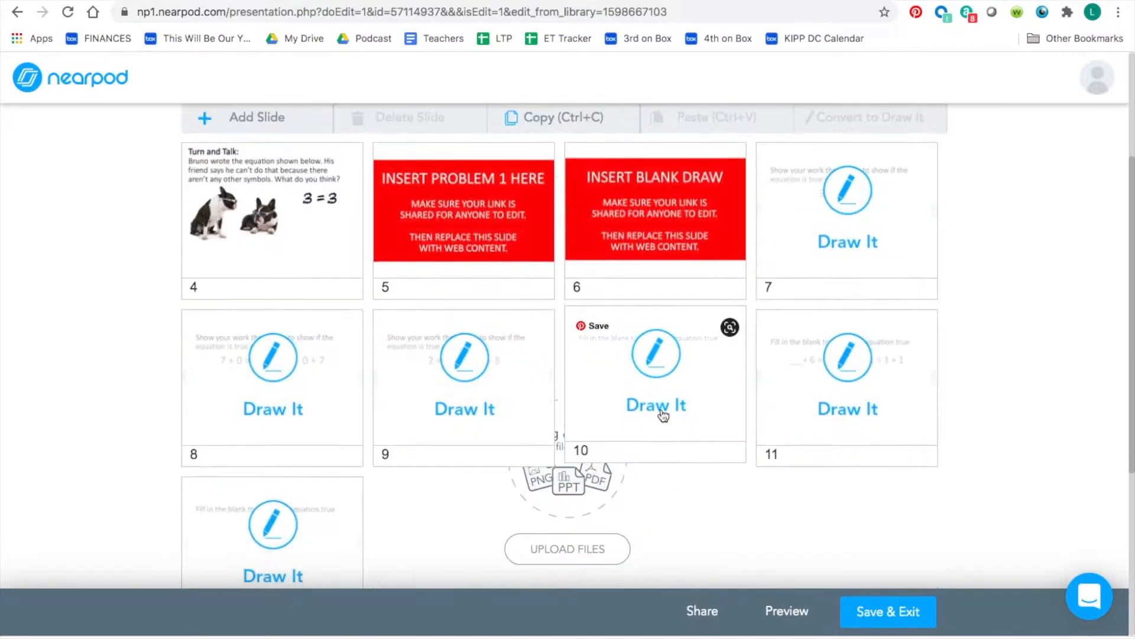
scroll(676, 287, "up", 4)
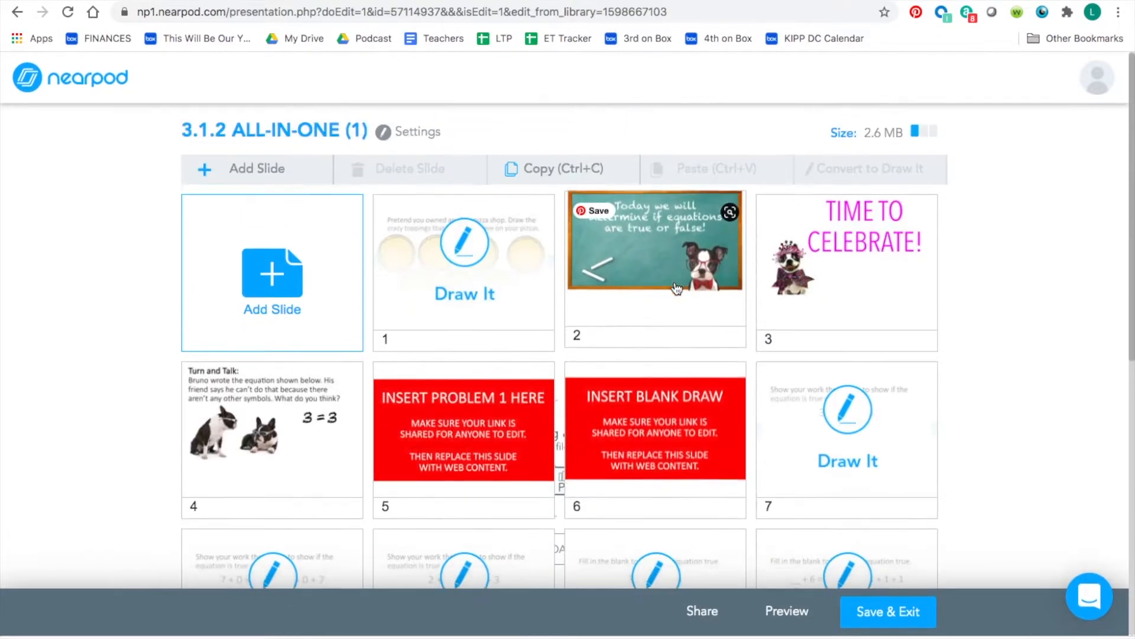
scroll(689, 324, "down", 1)
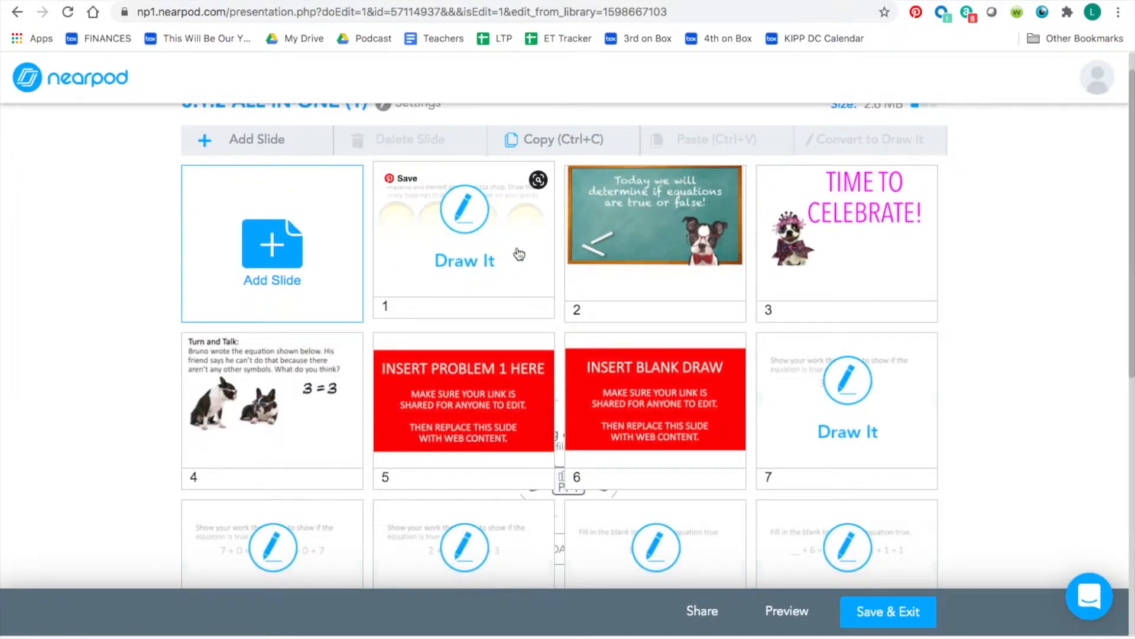
scroll(598, 355, "down", 4)
scroll(597, 370, "up", 4)
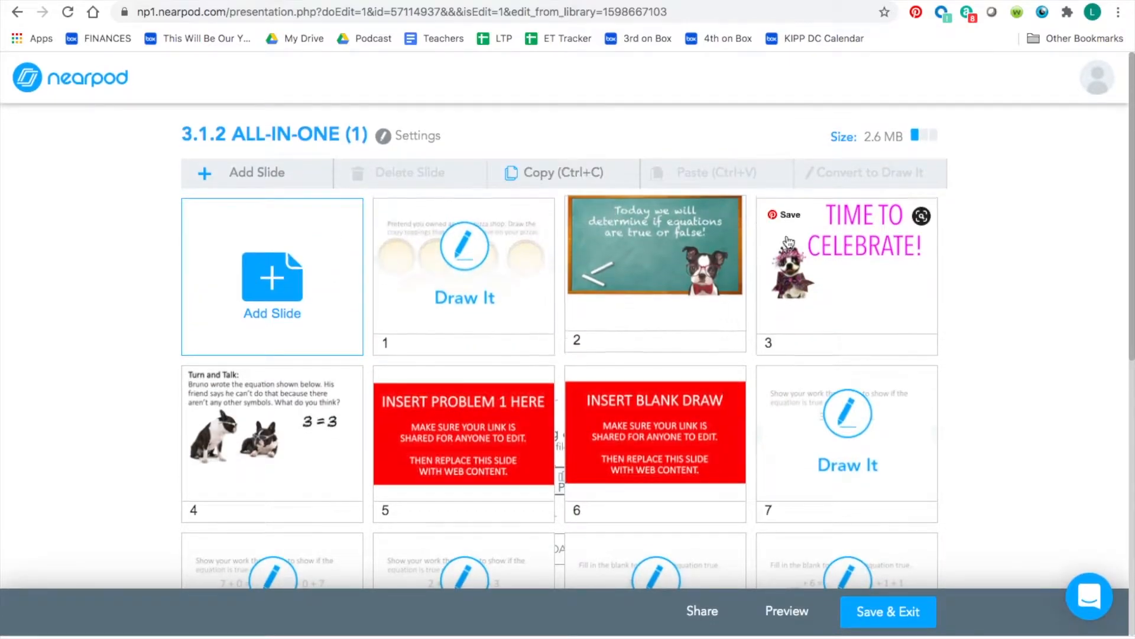
scroll(842, 431, "down", 3)
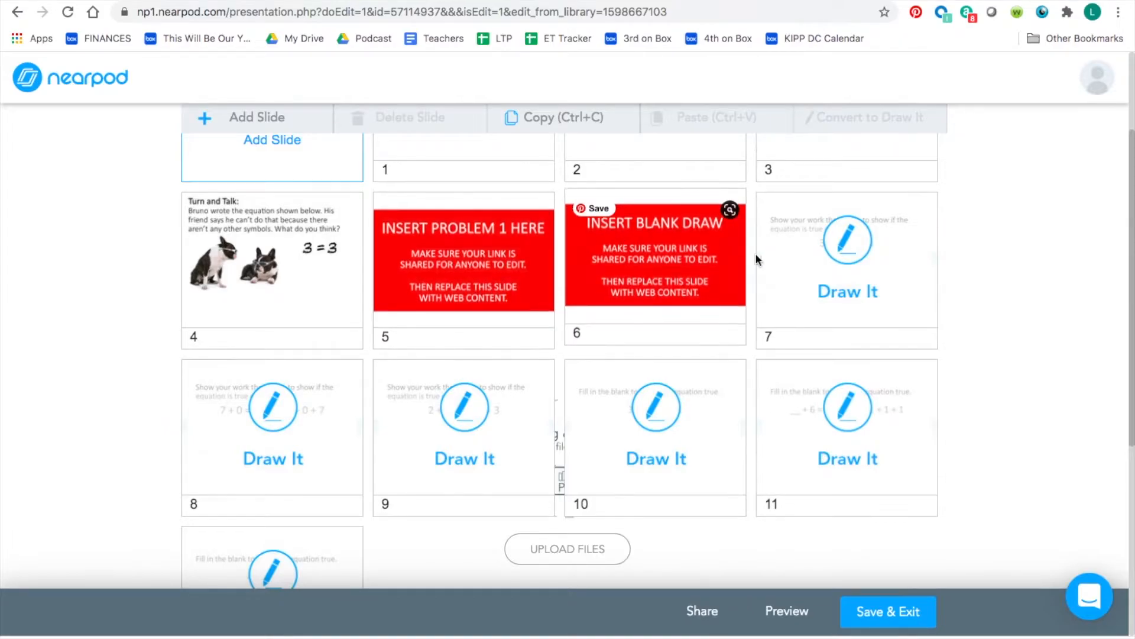
scroll(652, 434, "up", 1)
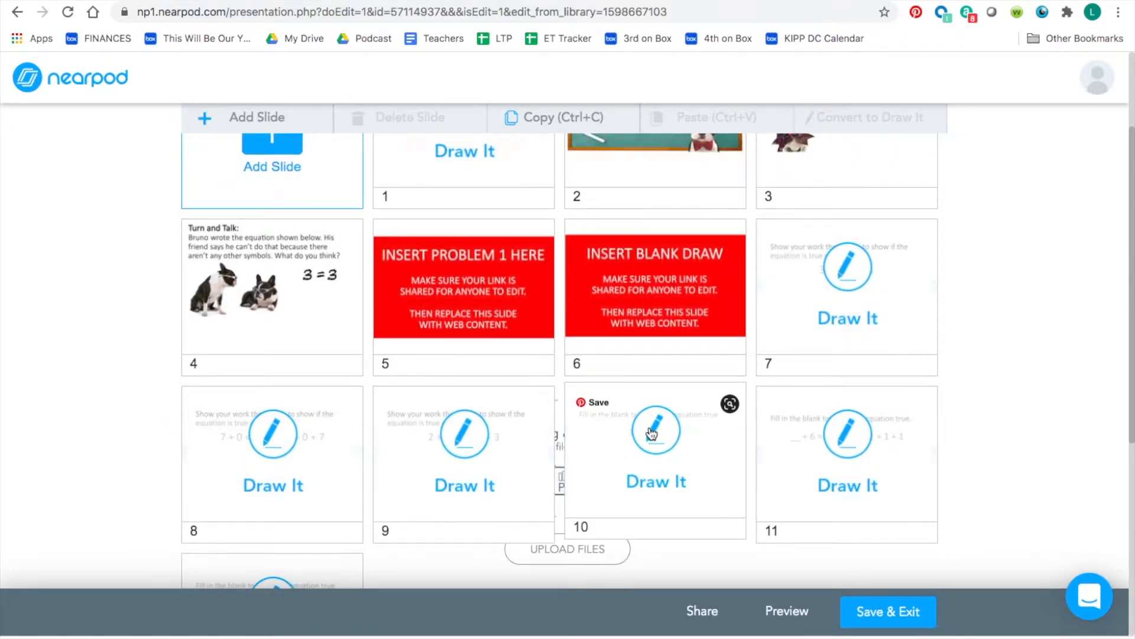
scroll(652, 434, "up", 2)
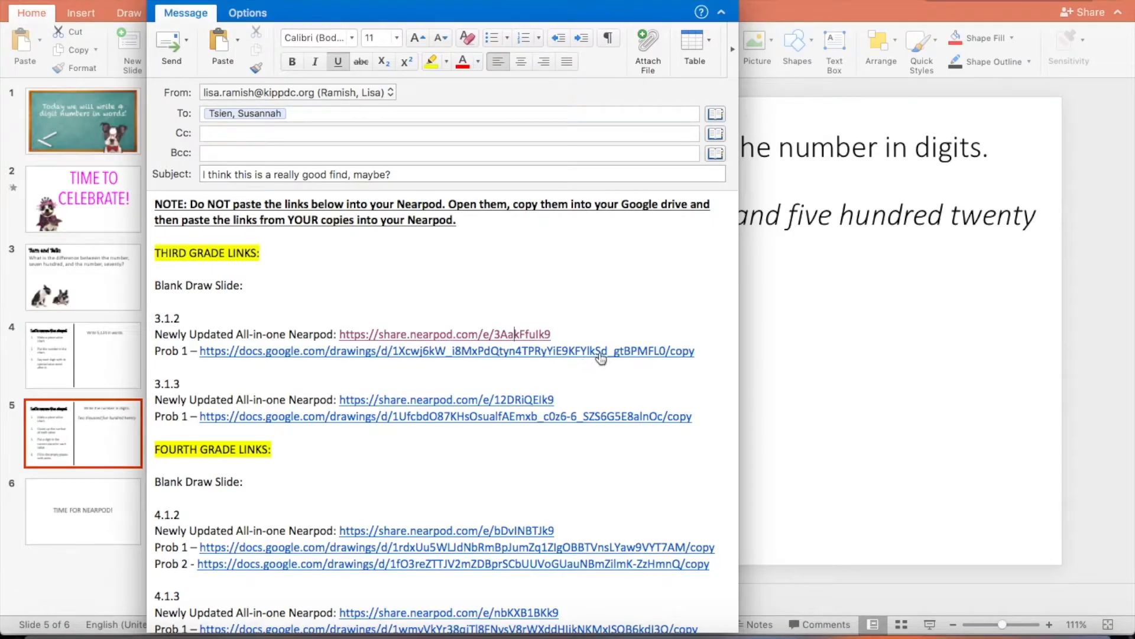
Step: Make a copy of the 3.1.2 Draw Slide 1 drawing from the Prob 1 link in the email draft
left_click(600, 353)
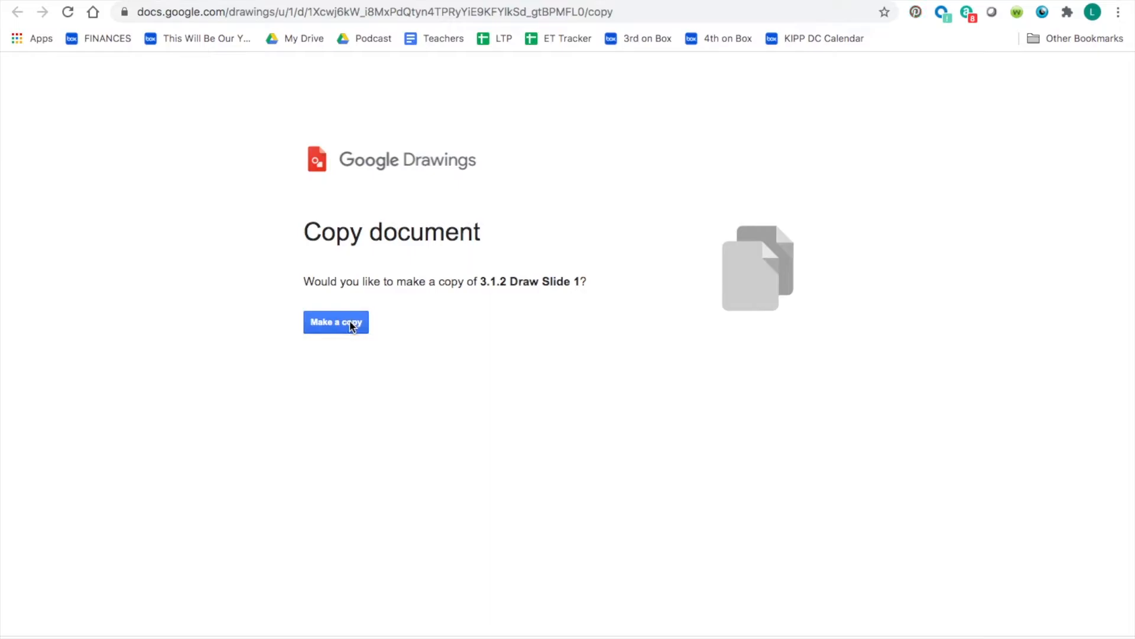
left_click(349, 321)
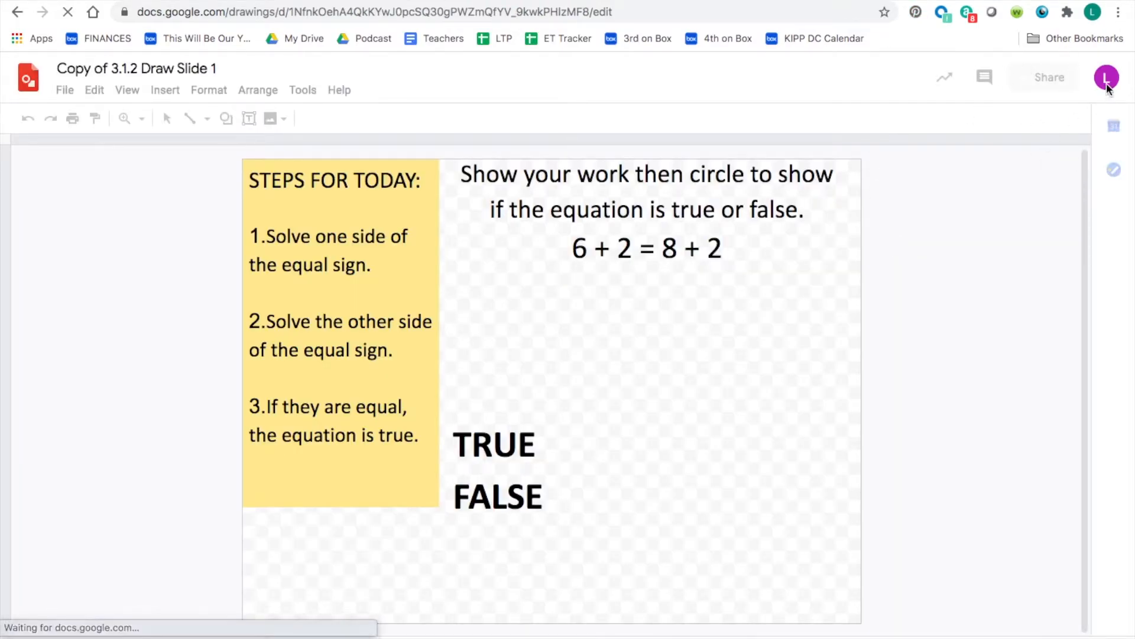
Step: Share the copied drawing so that anyone with the link can edit, and copy its link
left_click(1041, 73)
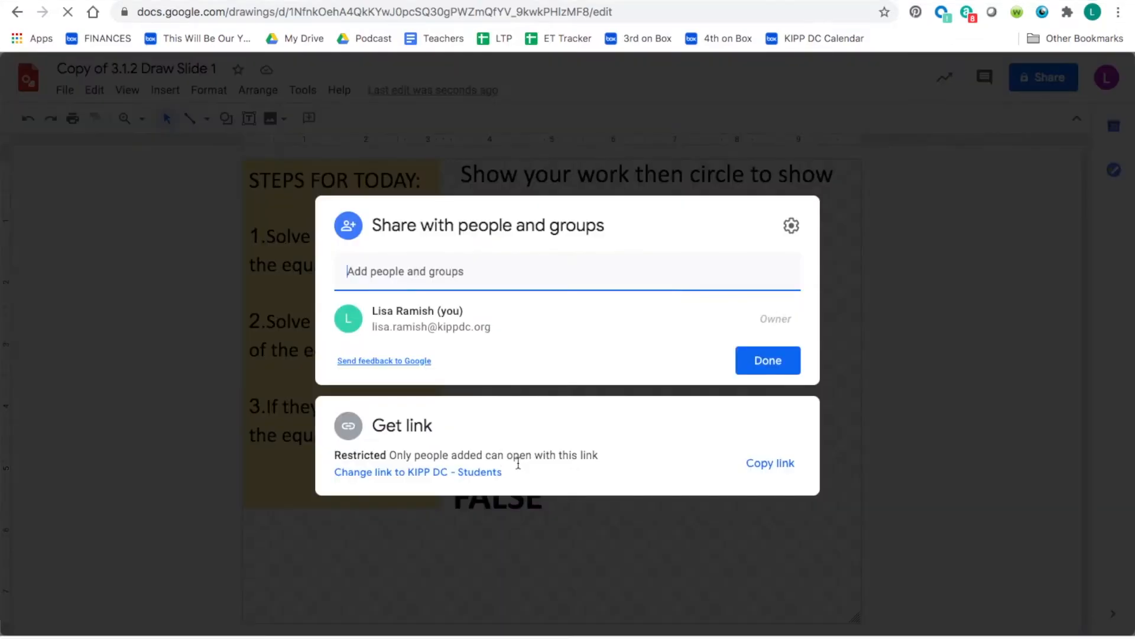
left_click(459, 473)
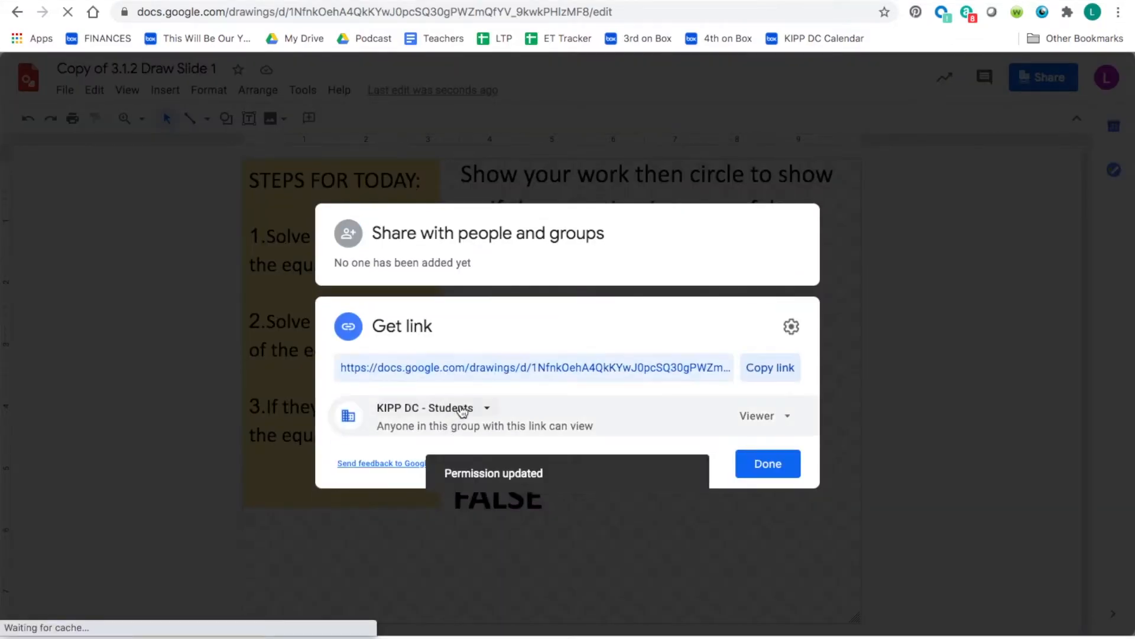
left_click(430, 413)
left_click(473, 547)
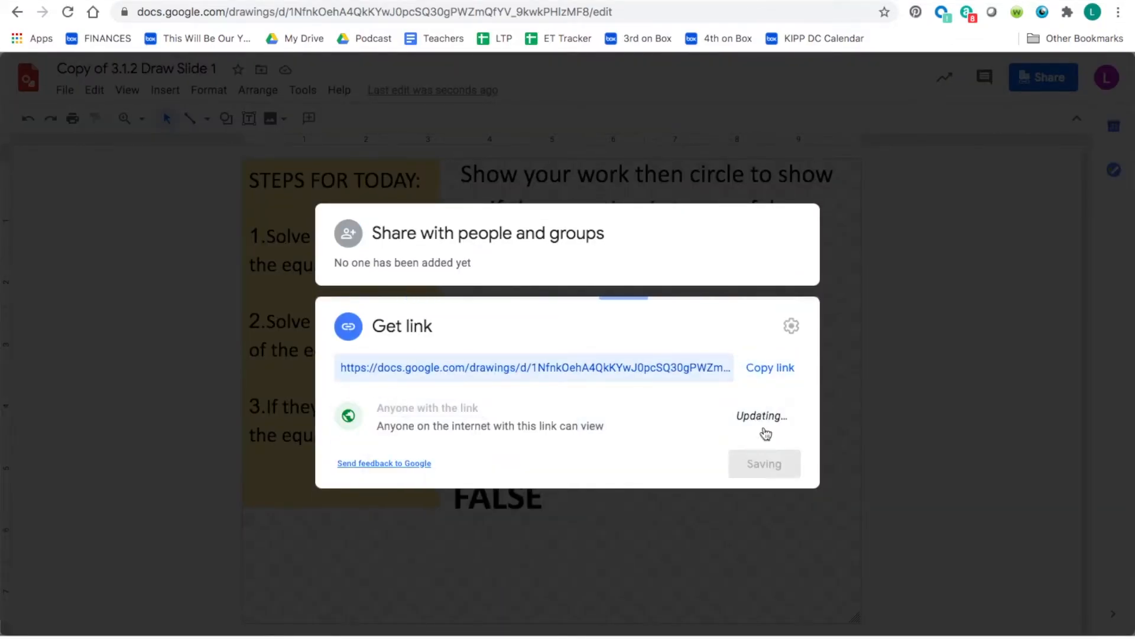
left_click(779, 417)
left_click(763, 491)
left_click(770, 369)
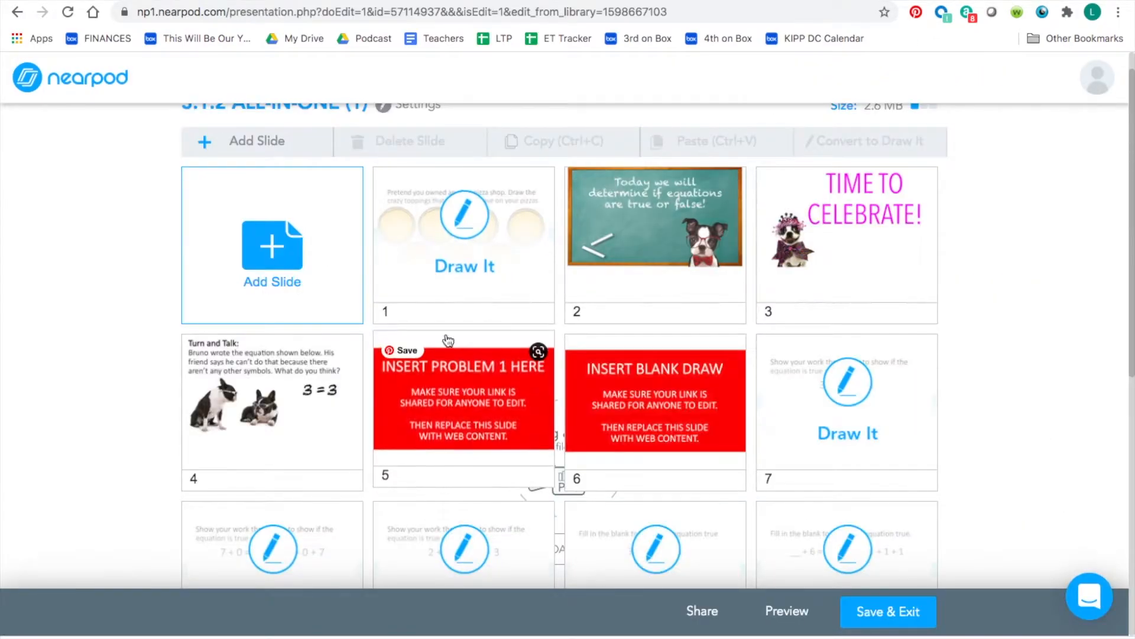
Step: Add a Web Content slide with the copied drawing link to the Nearpod lesson and move it to position 5
left_click(273, 263)
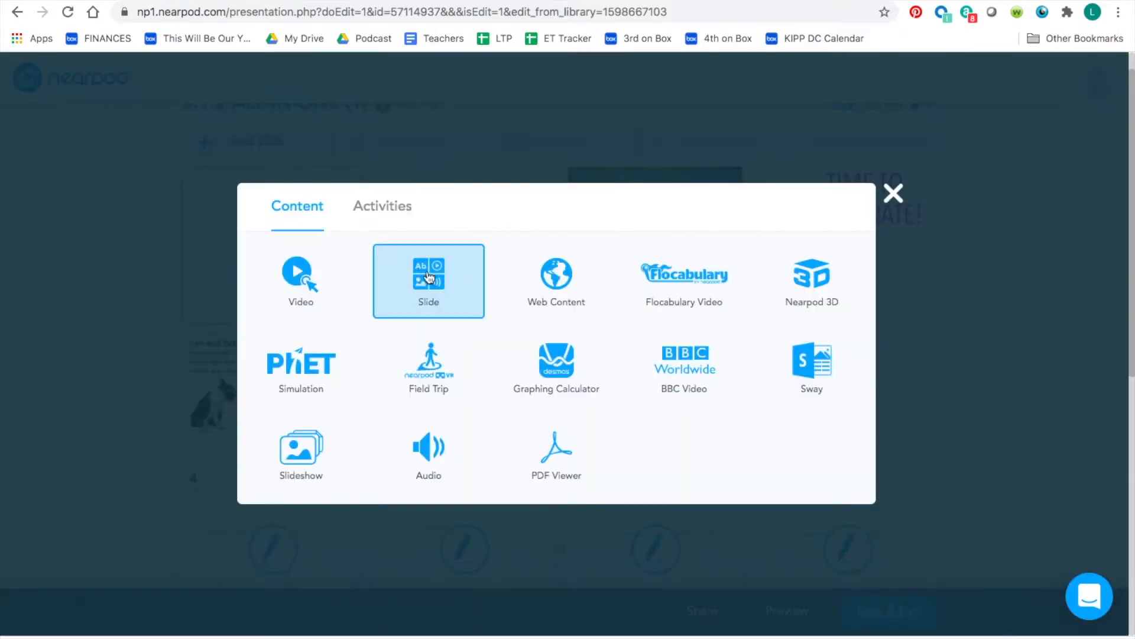
left_click(575, 290)
key("ctrl+v")
key("Return")
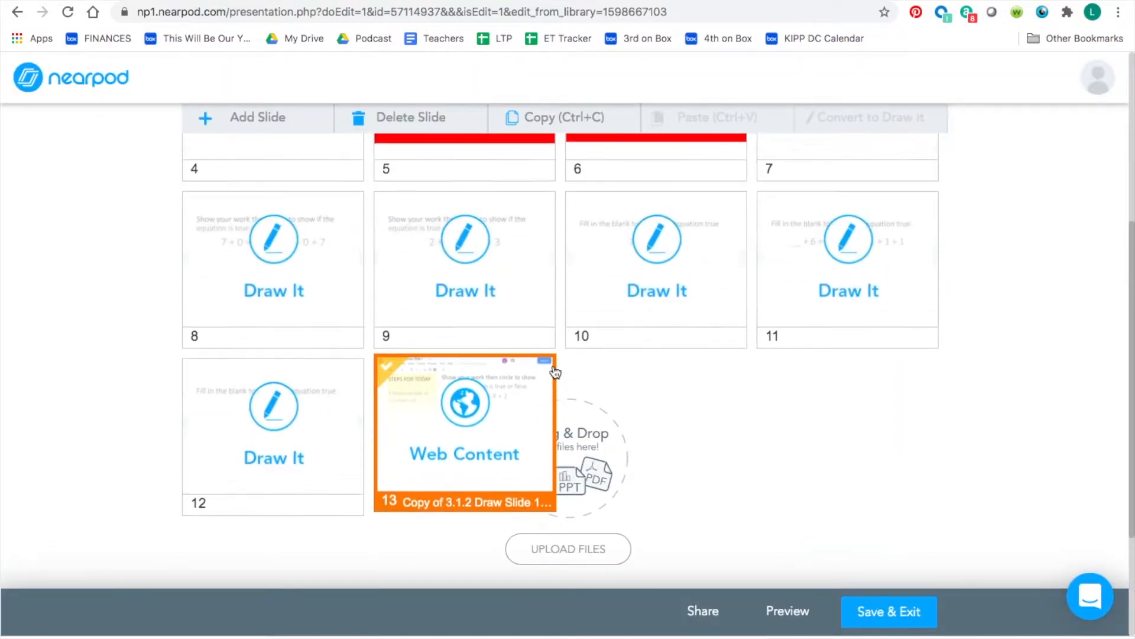
left_click_drag(515, 390, 524, 118)
scroll(625, 257, "up", 5)
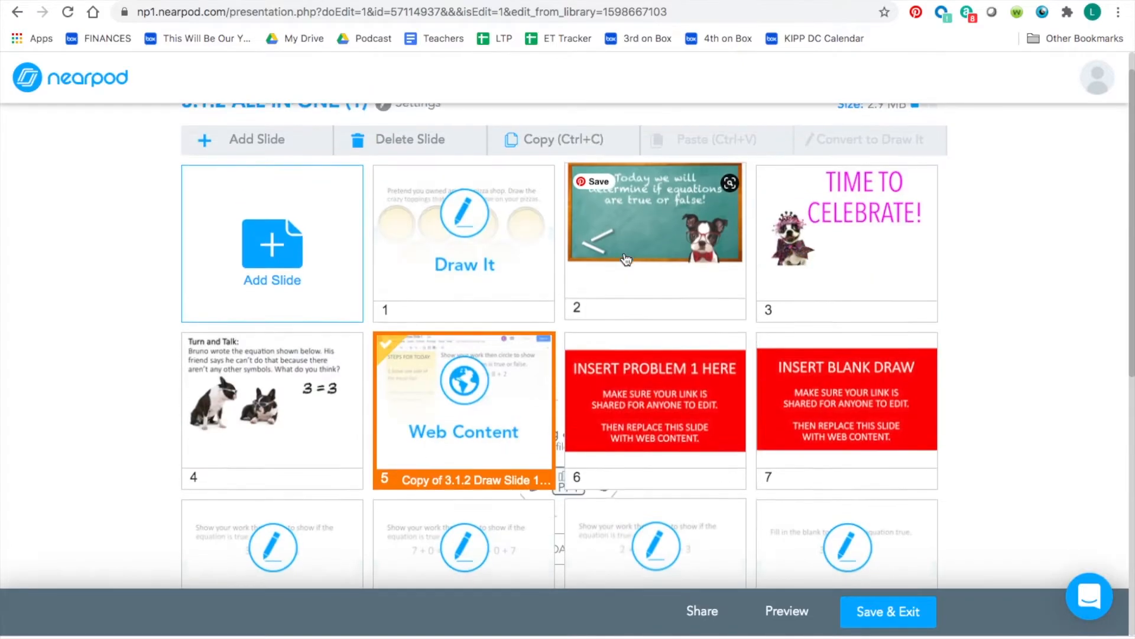
Step: Delete the red "INSERT PROBLEM 1 HERE" placeholder slide at position 6
left_click(655, 402)
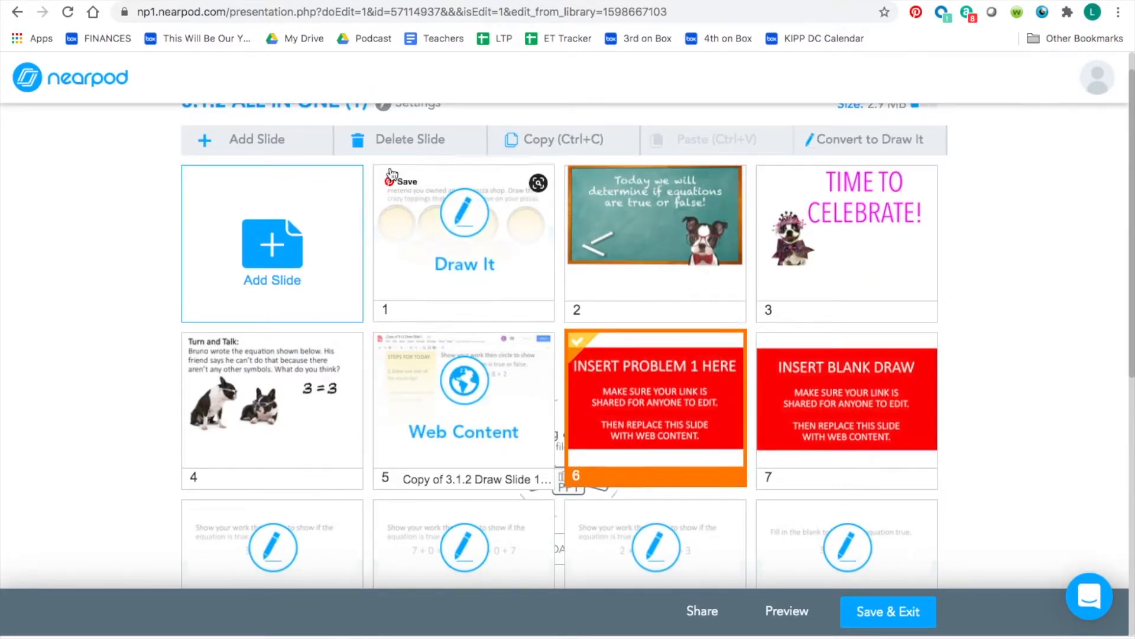
left_click(418, 142)
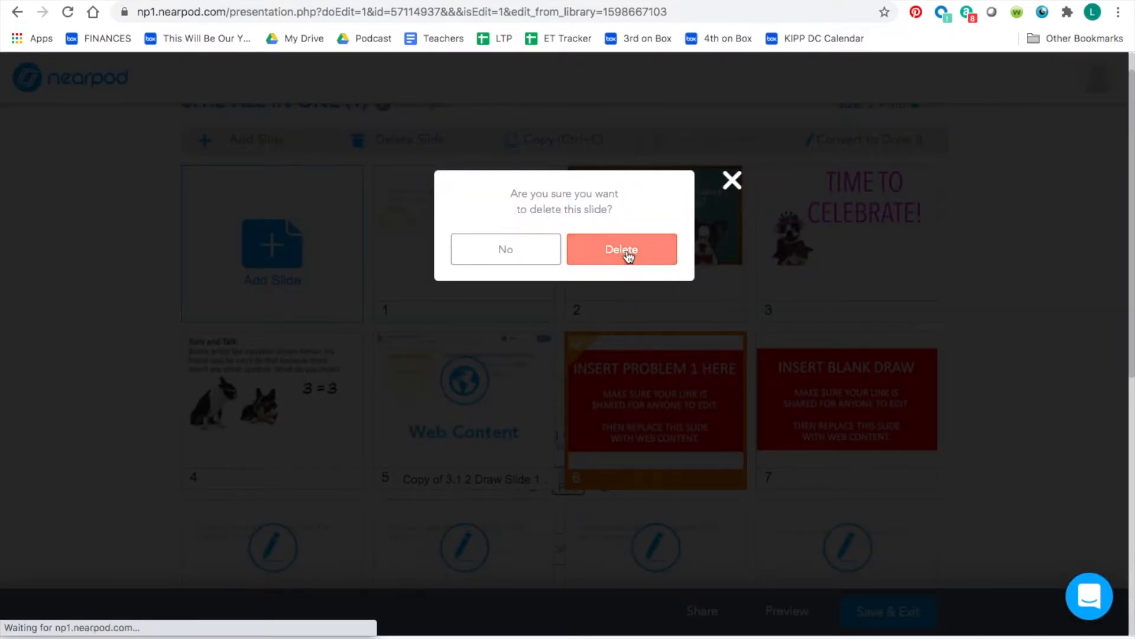
left_click(628, 251)
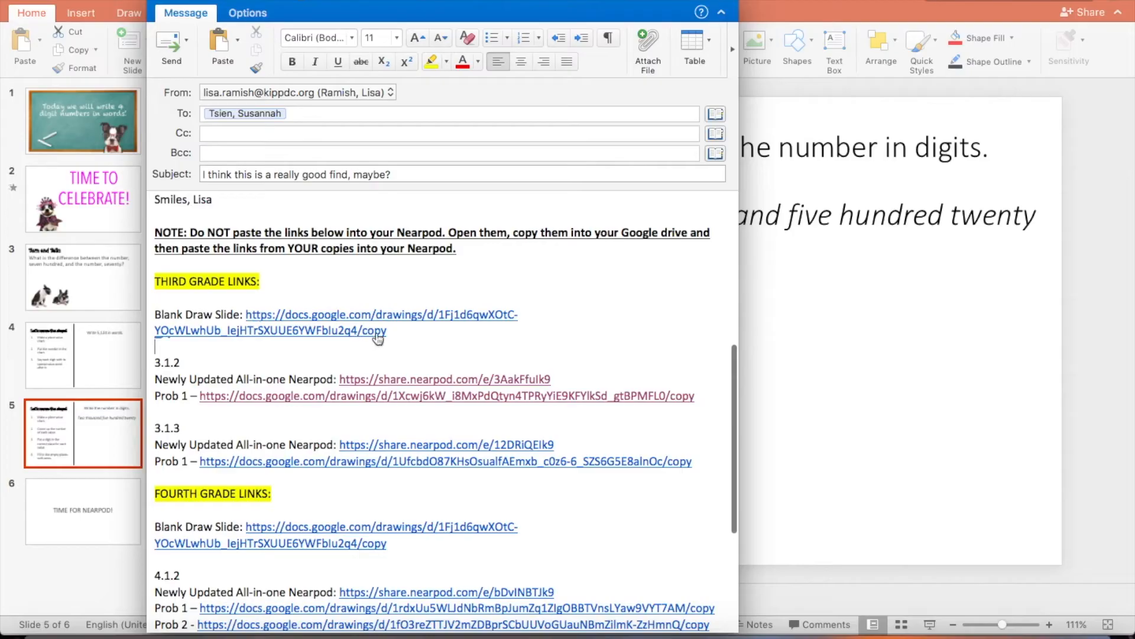
Step: Make a copy of the third-grade Blank Draw Slide from the email draft and scribble a freehand test line on it
left_click(367, 329)
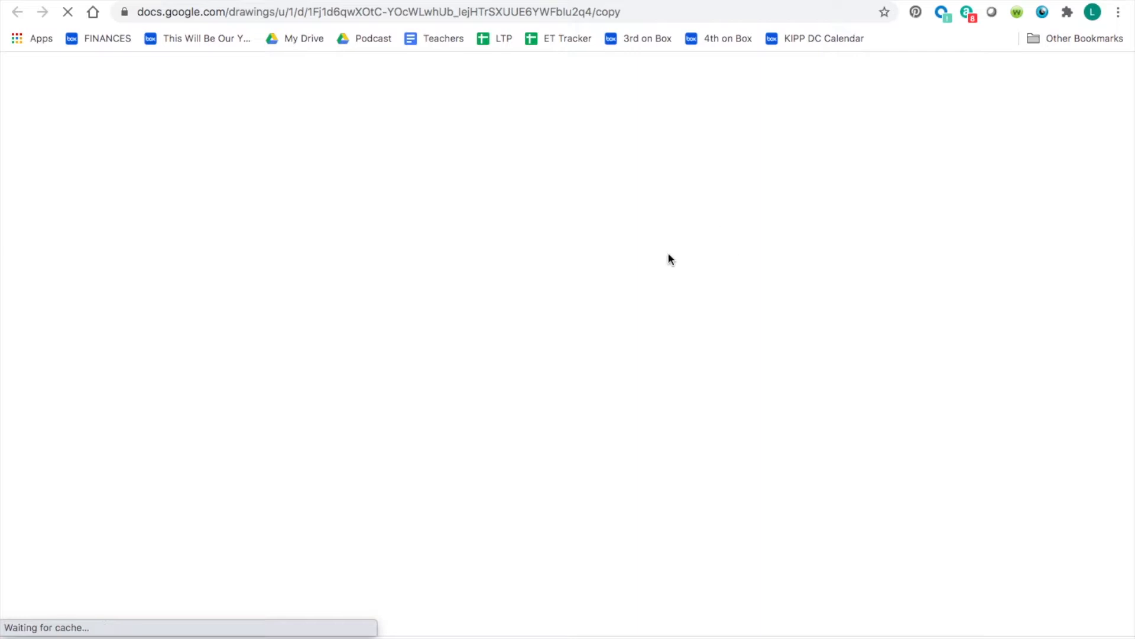
left_click(348, 325)
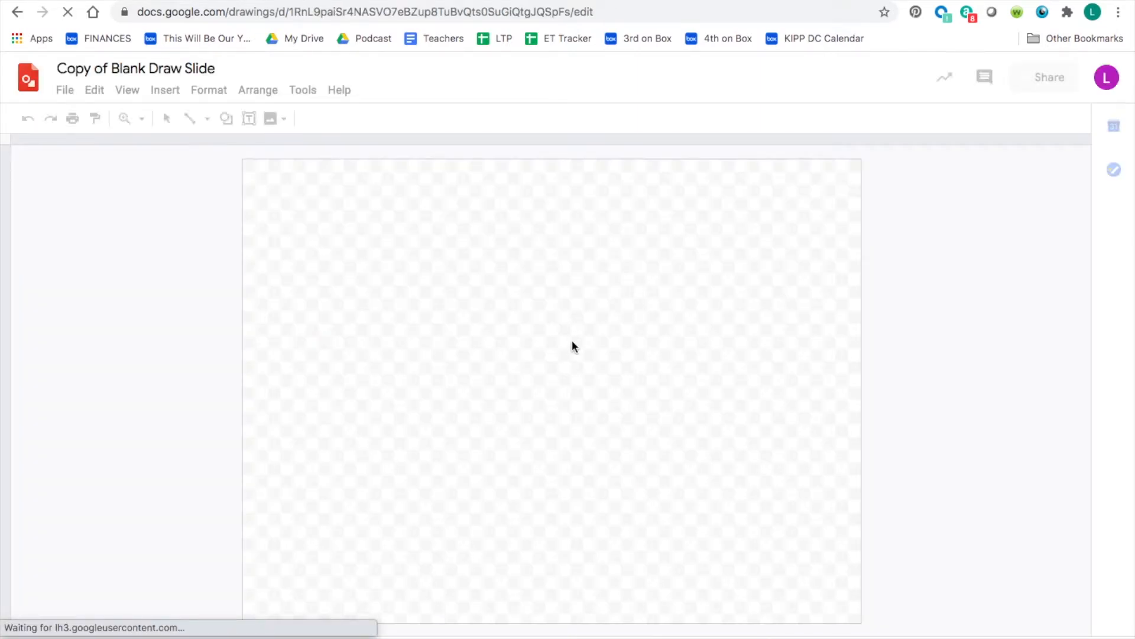
left_click(204, 120)
left_click(233, 298)
mouse_move(310, 233)
left_mouse_down()
mouse_move(357, 268)
mouse_move(382, 244)
mouse_move(371, 244)
mouse_move(481, 260)
mouse_move(653, 260)
left_mouse_up()
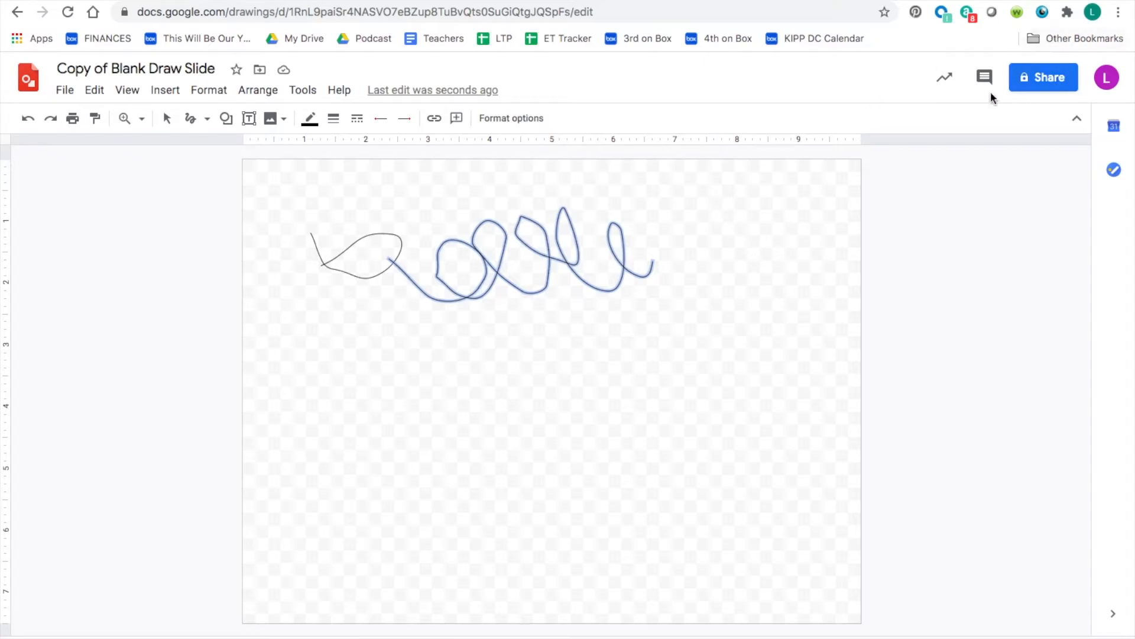
Step: Share the Blank Draw Slide copy so that anyone with the link can edit, and copy its link
left_click(1043, 79)
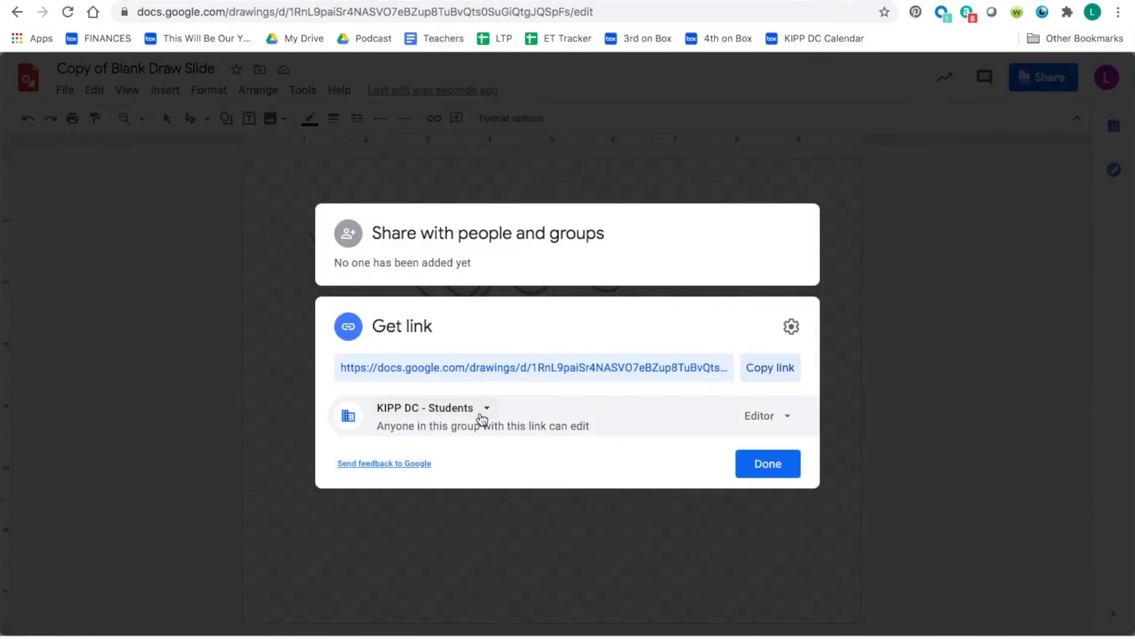
left_click(483, 418)
left_click(481, 544)
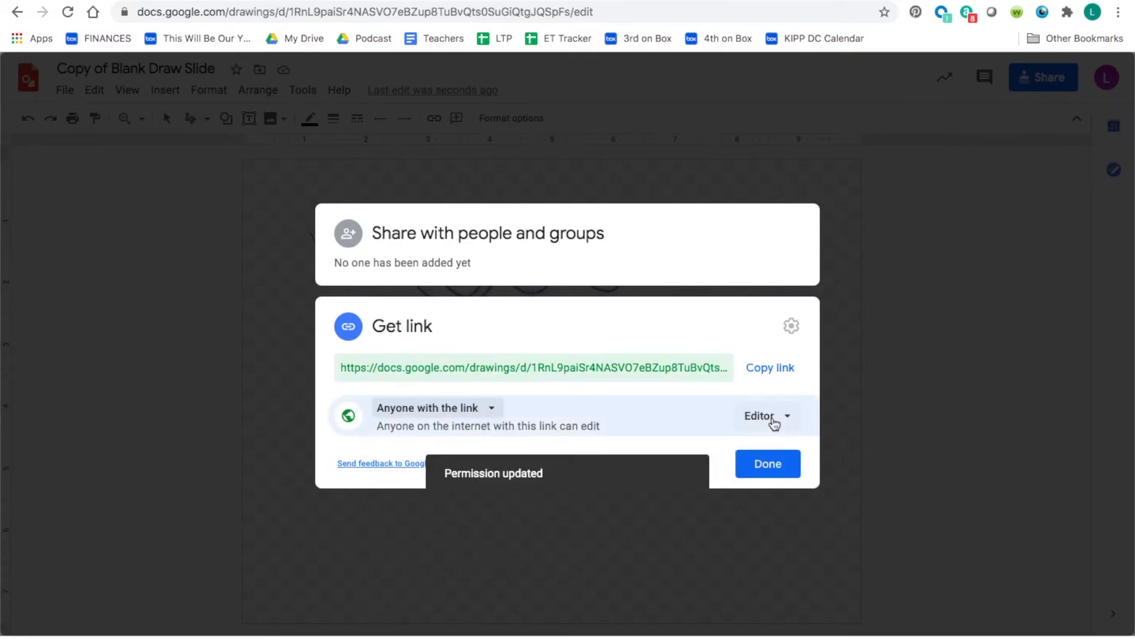
Step: Add a Web Content slide with the blank drawing's link to the Nearpod lesson and move it to position 6
scroll(375, 248, "up", 1)
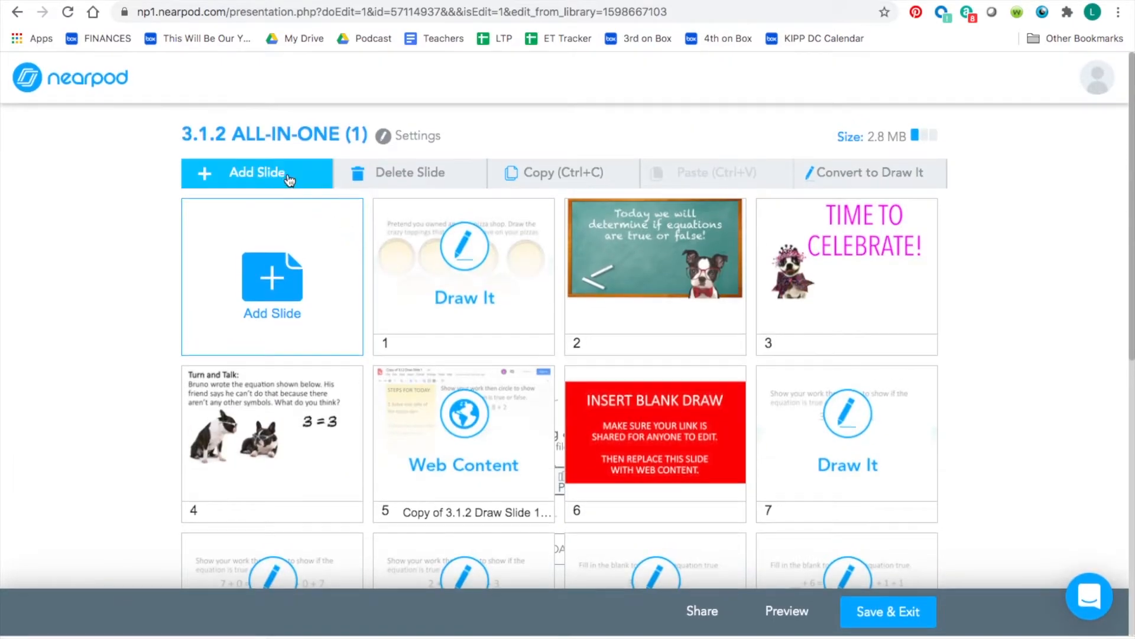
left_click(286, 176)
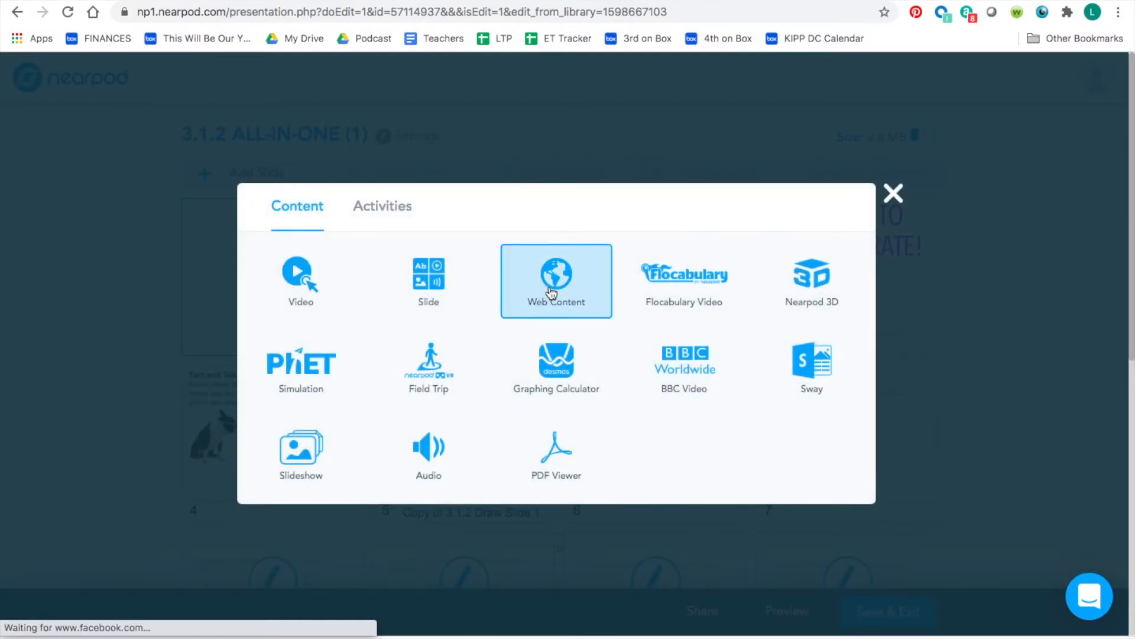
left_click(550, 289)
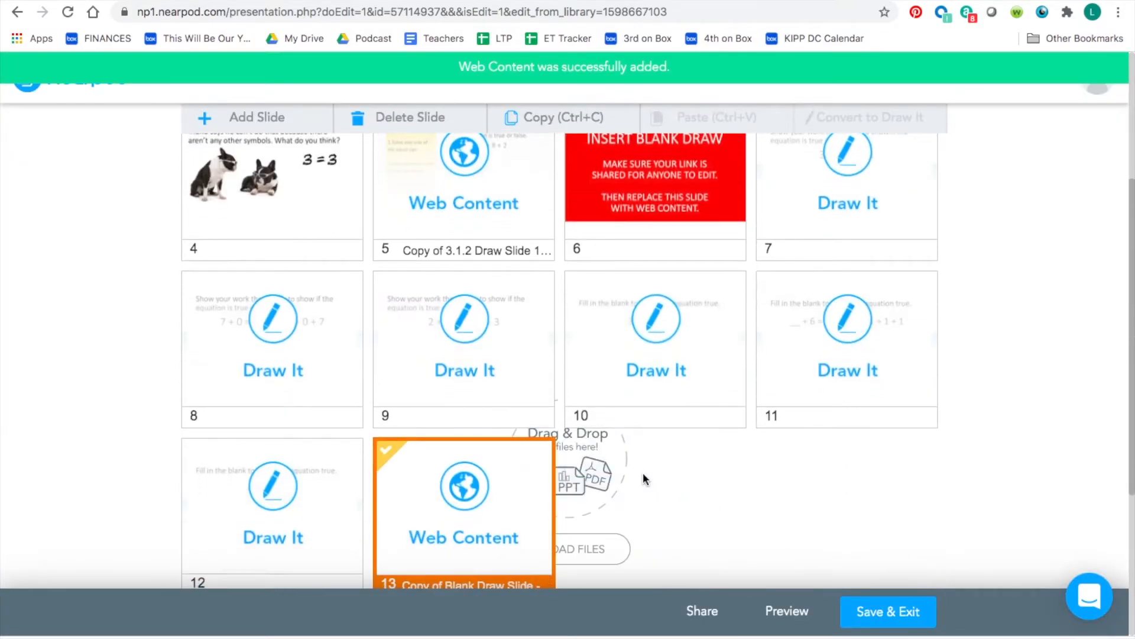
left_click_drag(499, 500, 662, 171)
Step: Delete the red "INSERT BLANK DRAW" placeholder slide at position 7
scroll(650, 308, "up", 5)
left_click(406, 172)
left_click(621, 249)
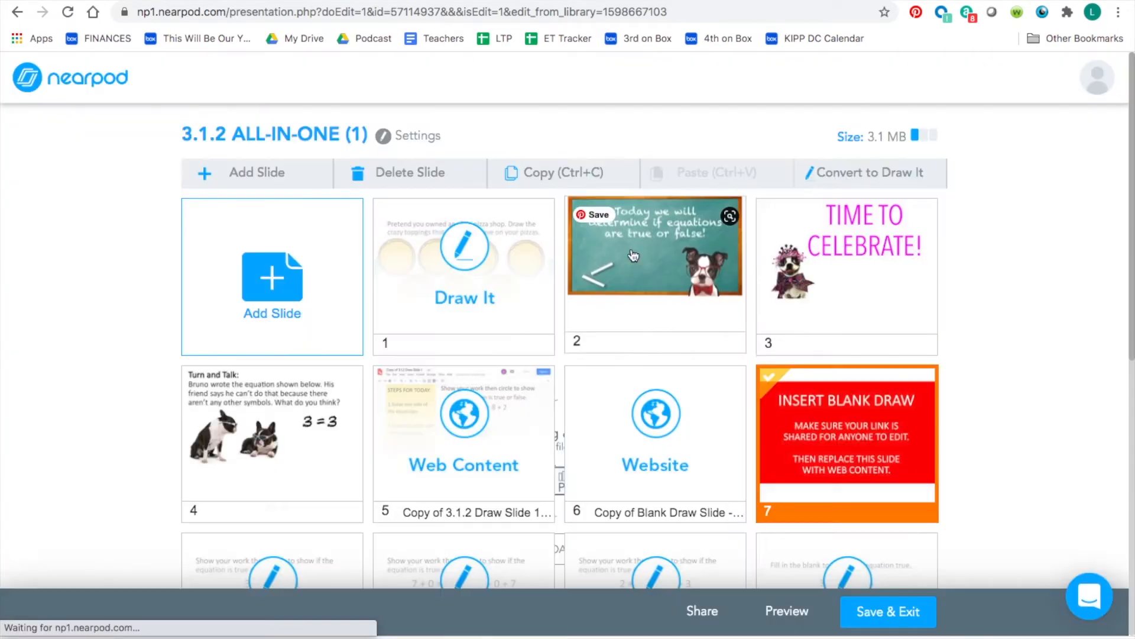
scroll(748, 307, "down", 8)
scroll(594, 350, "up", 4)
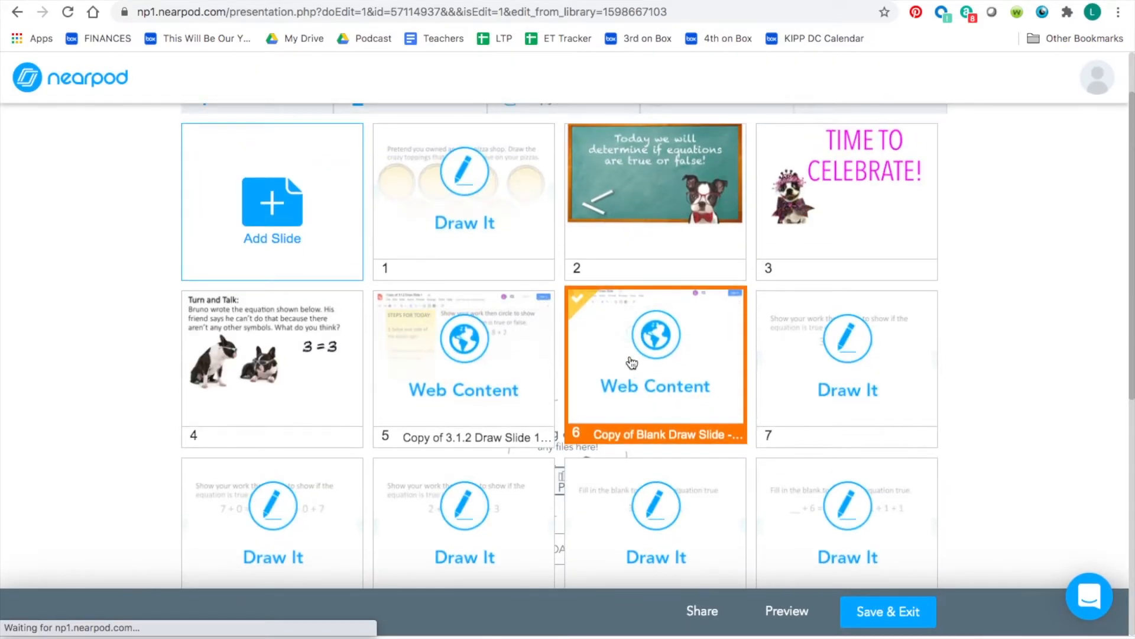
Step: Save the 3.1.2 ALL-IN-ONE (1) lesson and exit the editor to the library
scroll(598, 354, "down", 3)
scroll(654, 413, "up", 4)
left_click(903, 603)
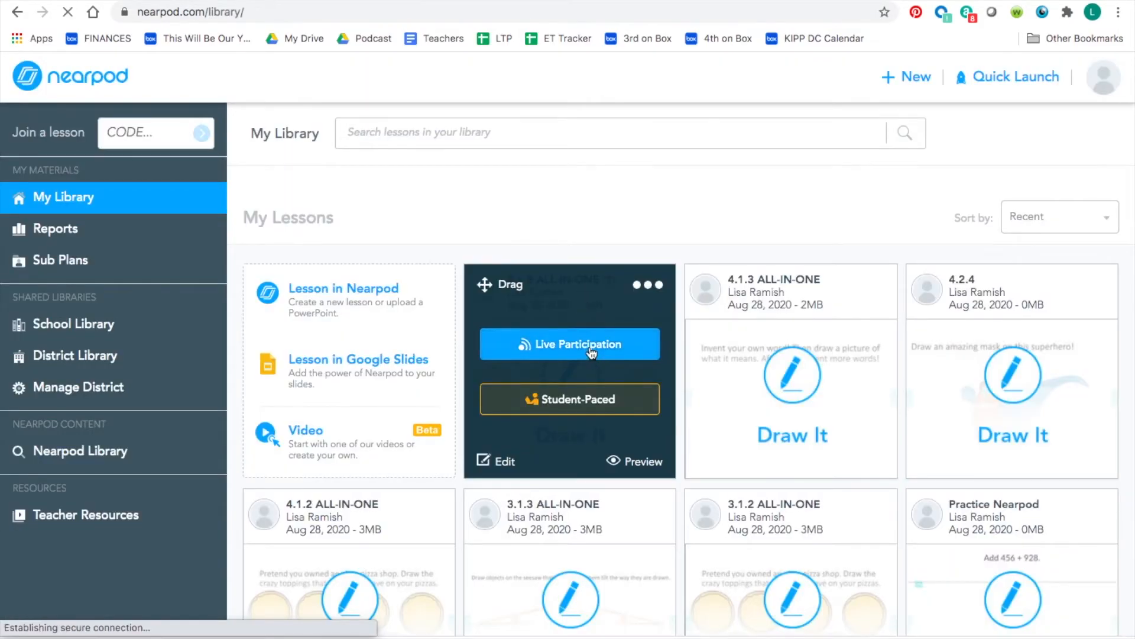
Step: Launch the edited lesson in Live Participation mode, copy the student join link and close the sharing dialog
left_click(585, 347)
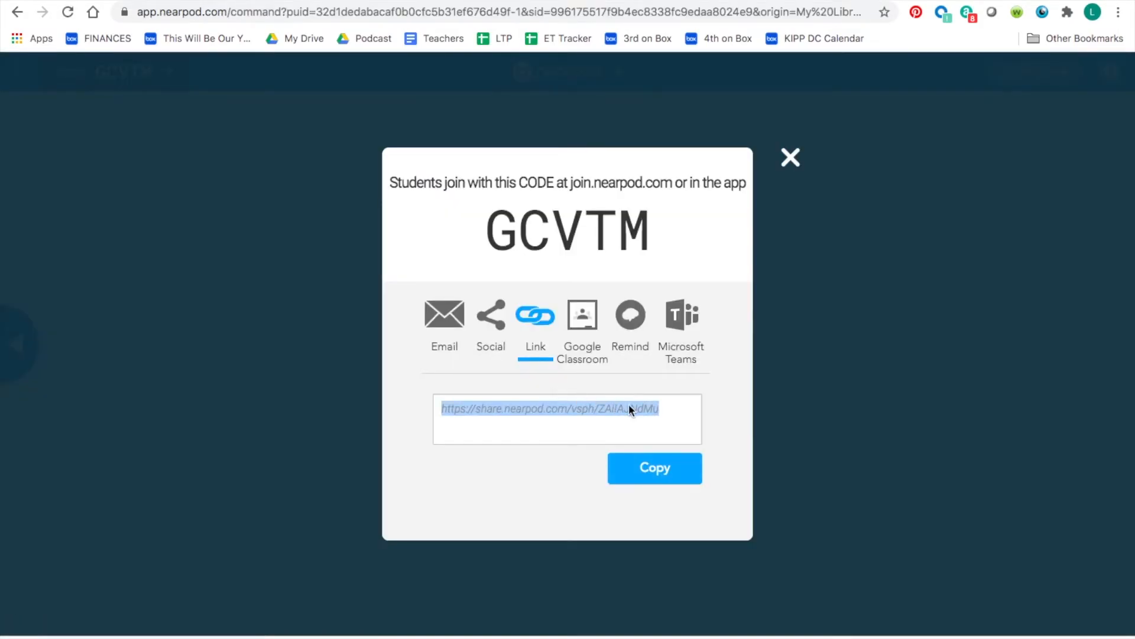
left_click(658, 468)
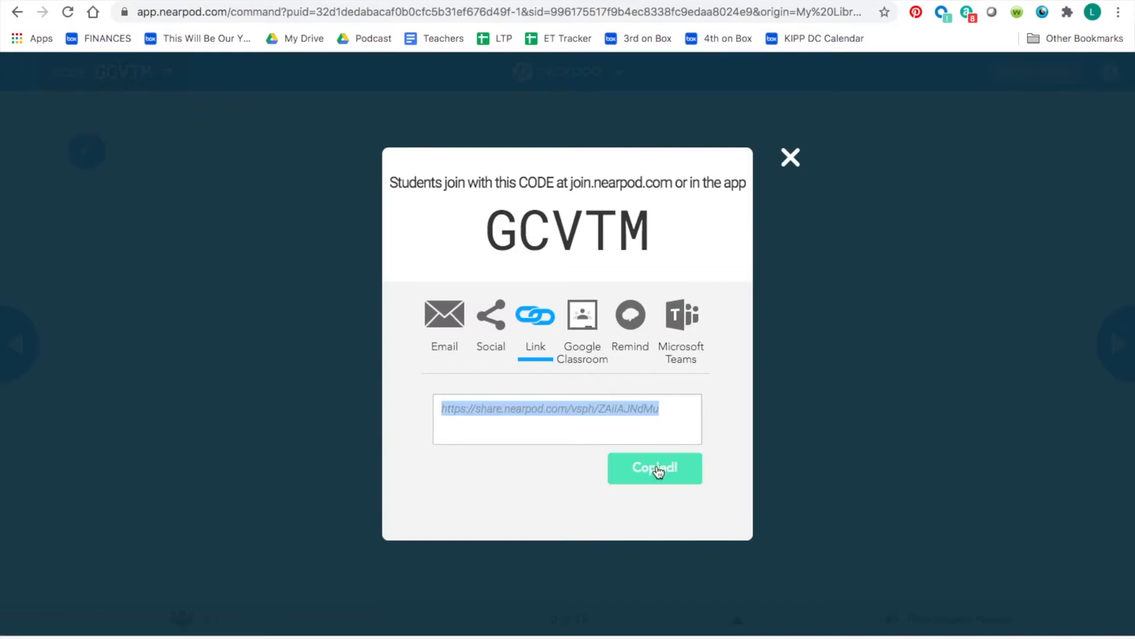
left_click(792, 157)
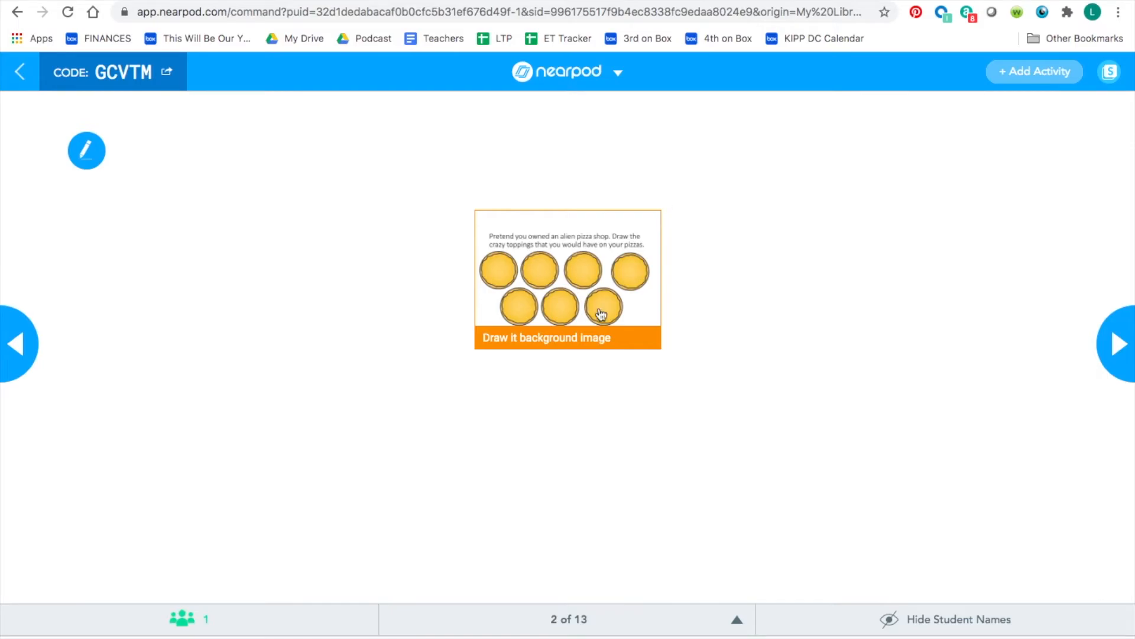
Step: Check the student's view of the alien pizza activity, and advance the teacher's presentation to the Turn and Talk slide
key("ctrl+Tab")
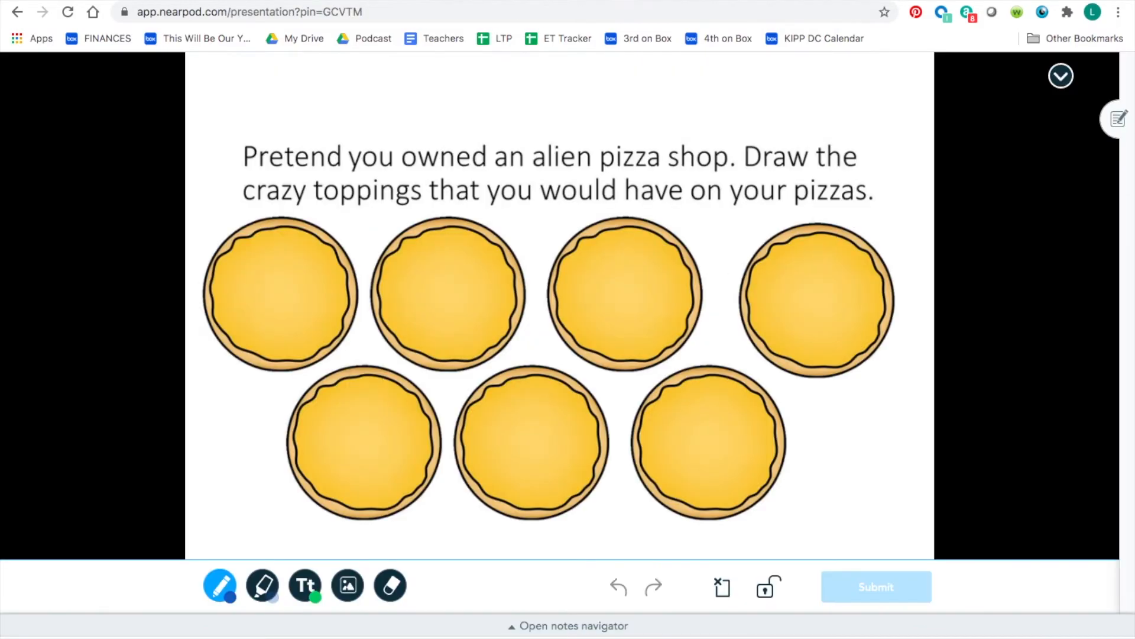
key("ctrl+shift+Tab")
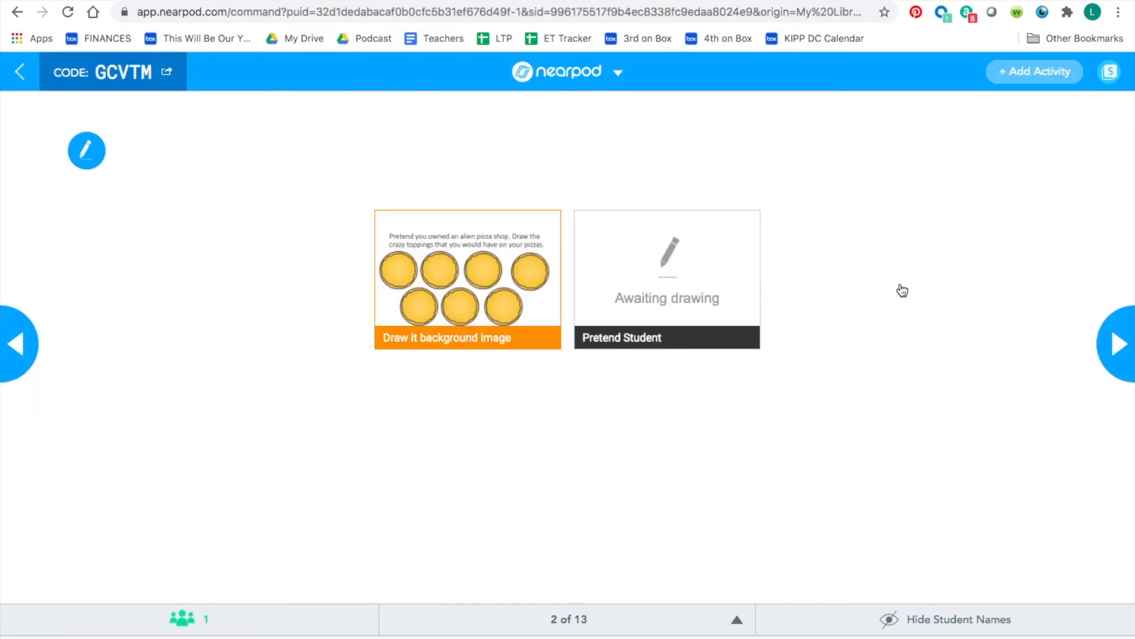
left_click(1122, 349)
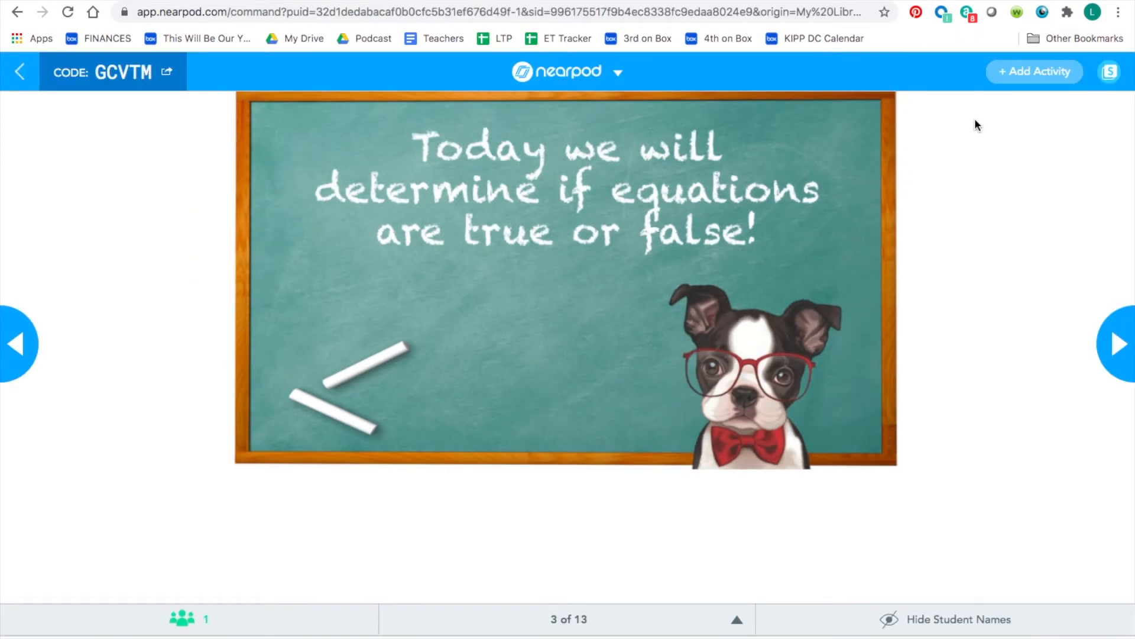
left_click(1126, 354)
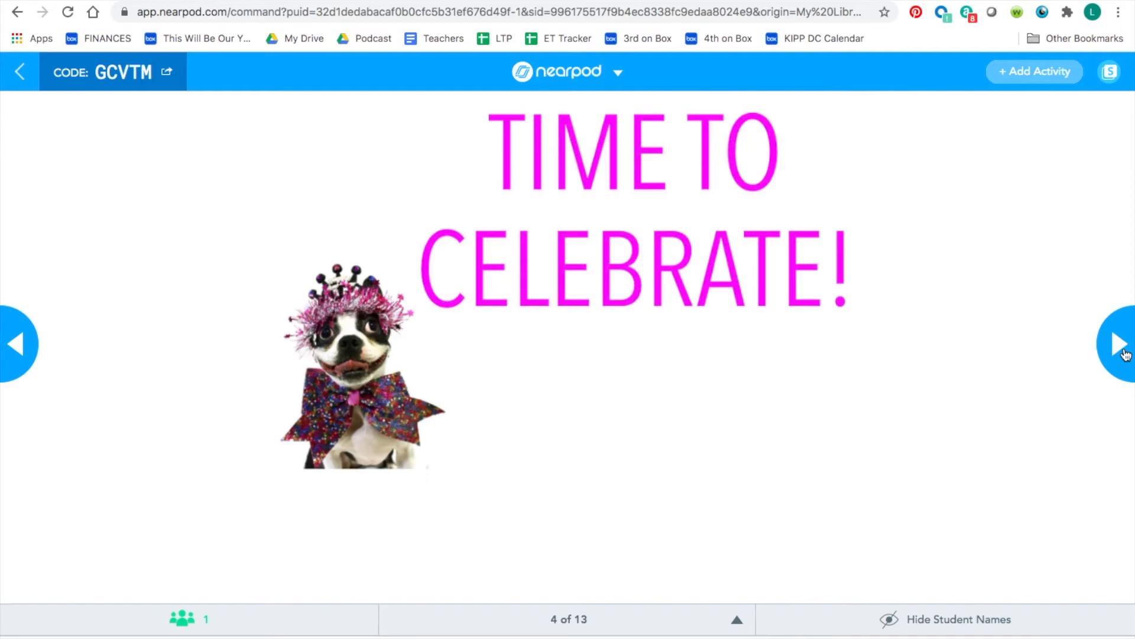
left_click(1126, 353)
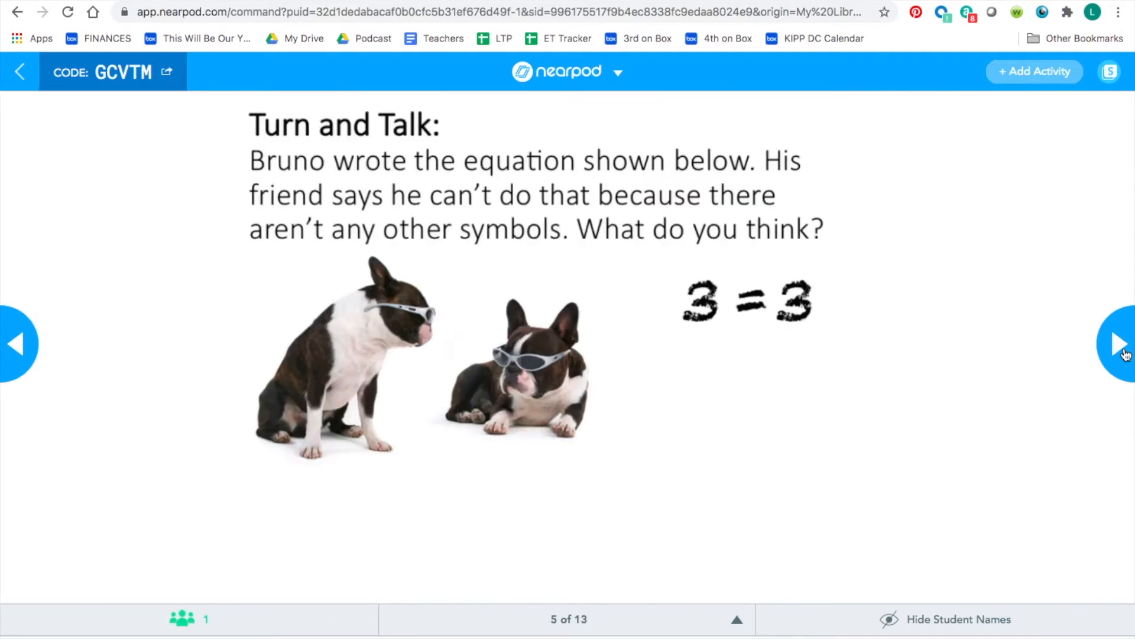